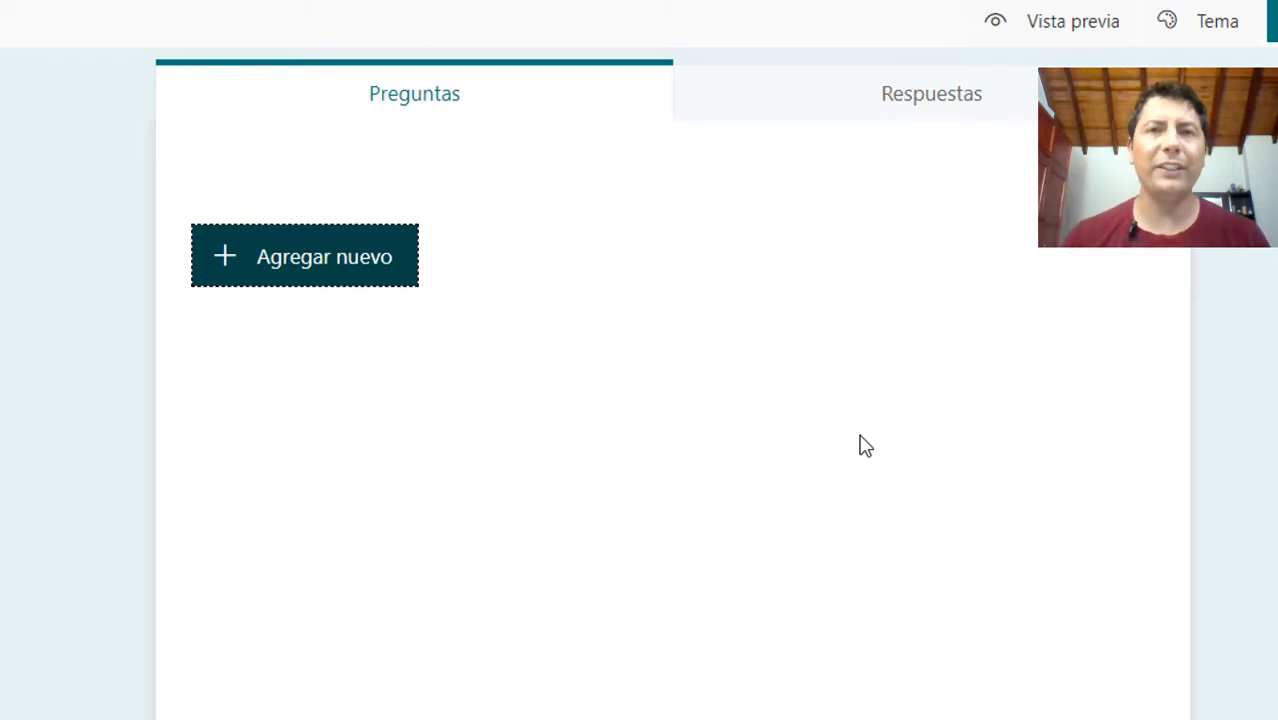
Add a multiple-choice question reading "Pregunta a realizar" with the options respuesta 1, respuesta 2 and respuesta 3.
left_click(383, 263)
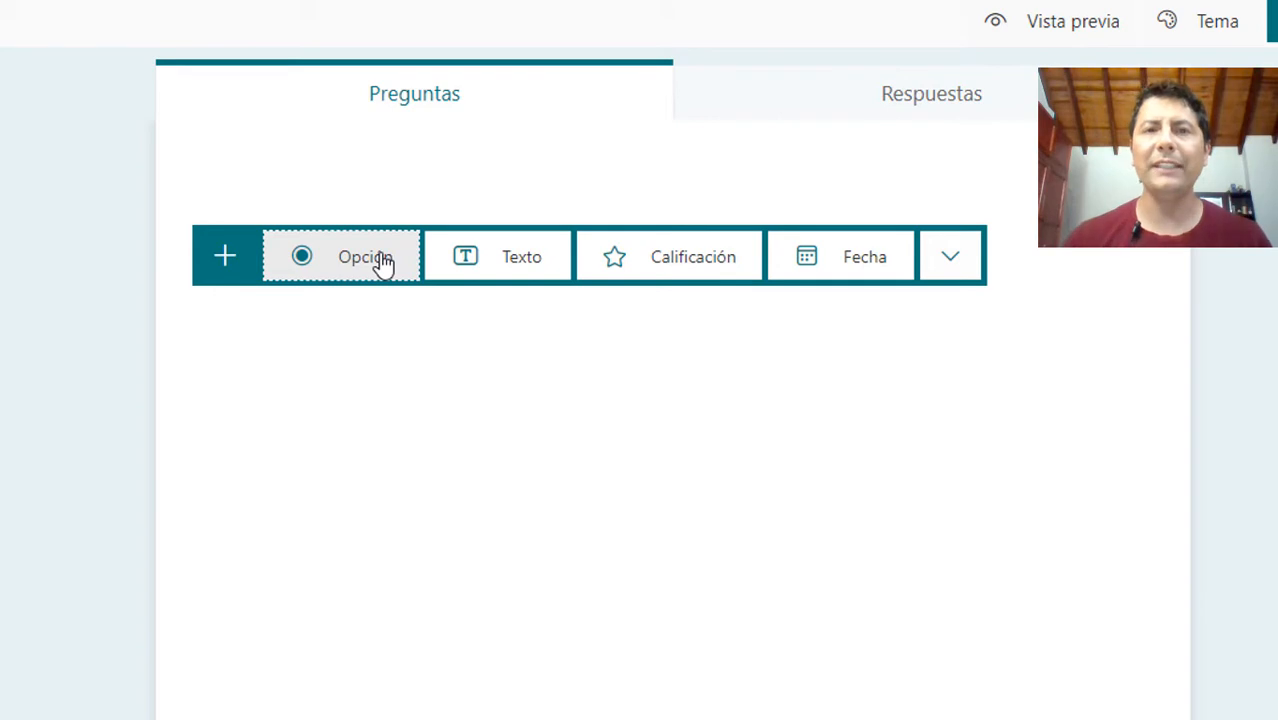
left_click(383, 260)
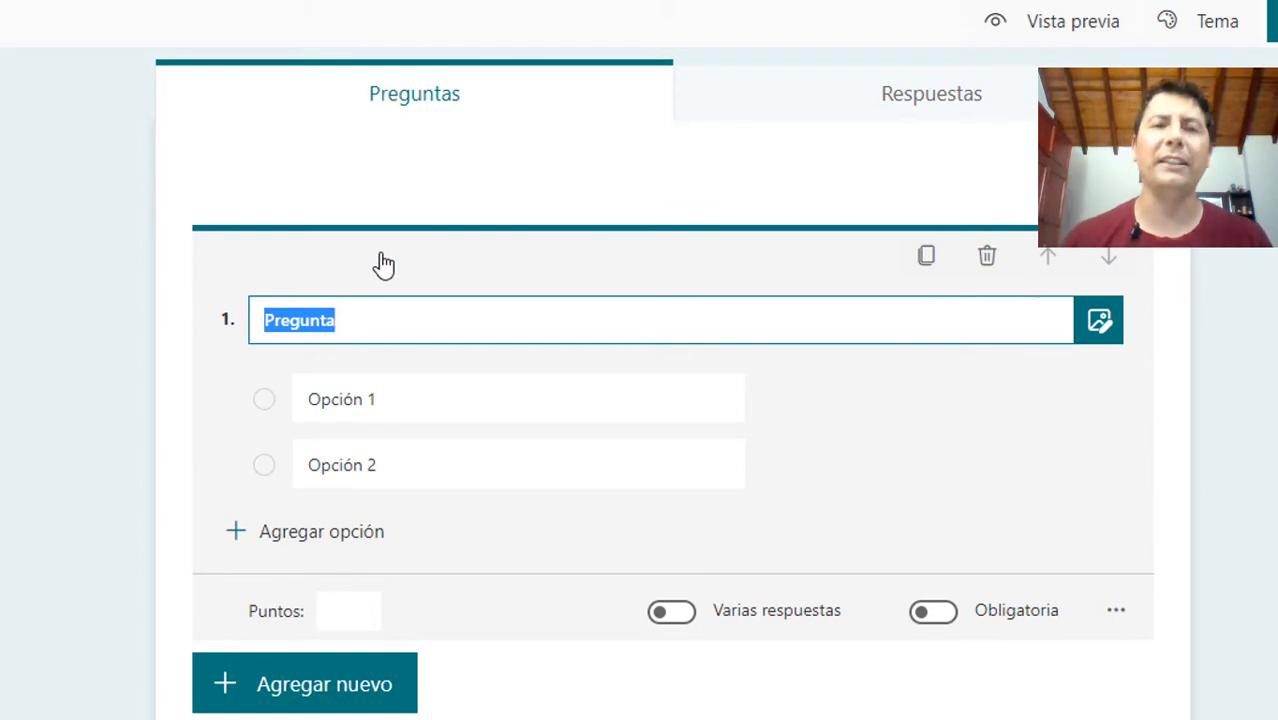
type("Pregunta a realizar")
left_click(442, 403)
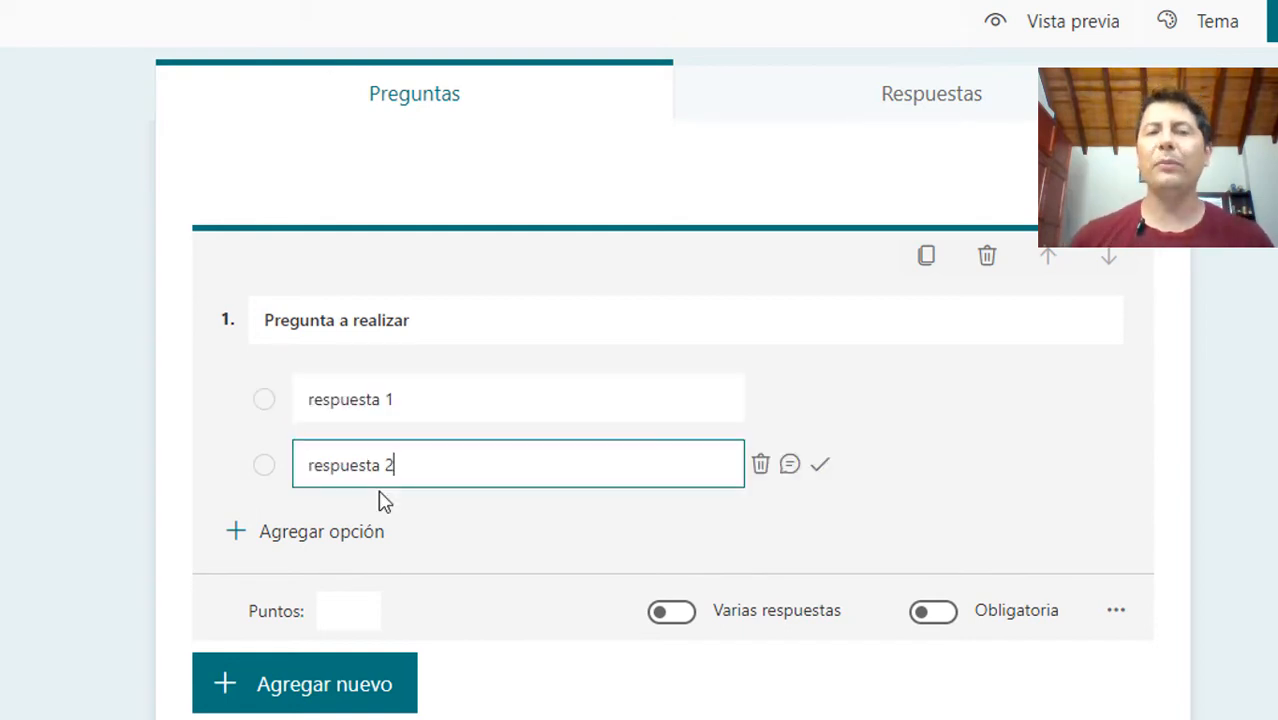
left_click(335, 532)
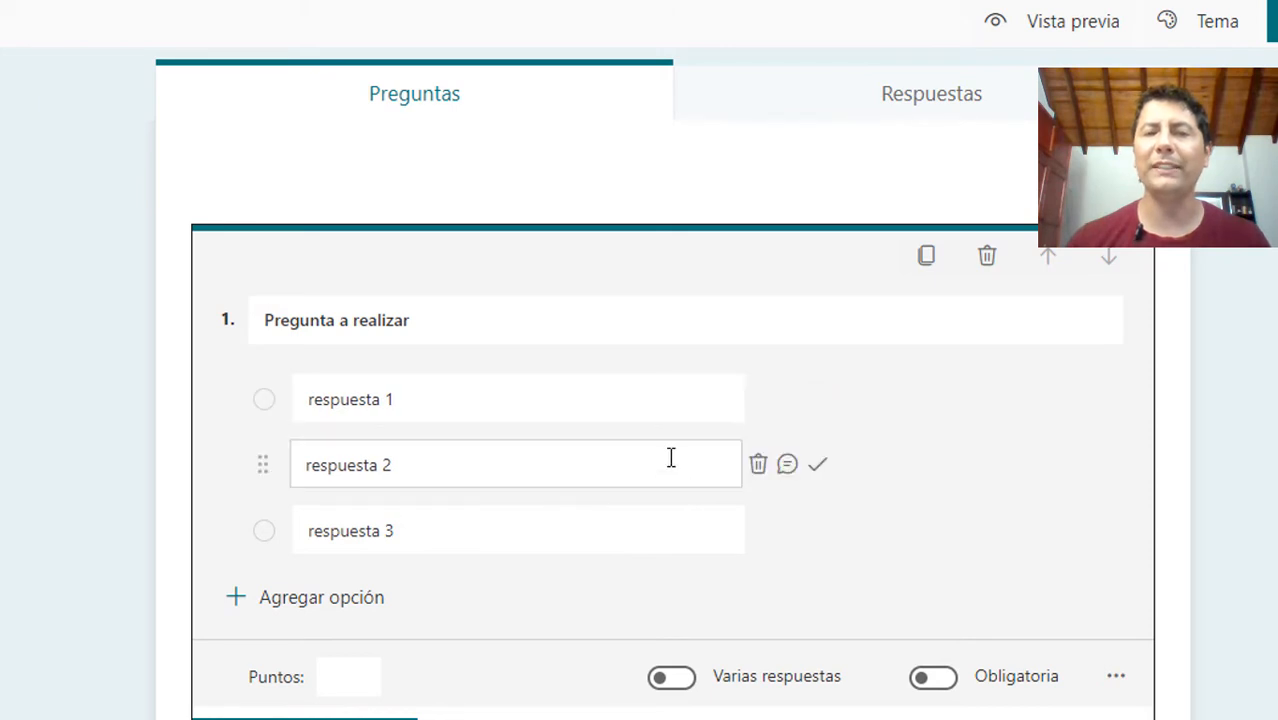
Mark respuesta 1 as the correct answer and set the question's points to 1.
left_click(819, 399)
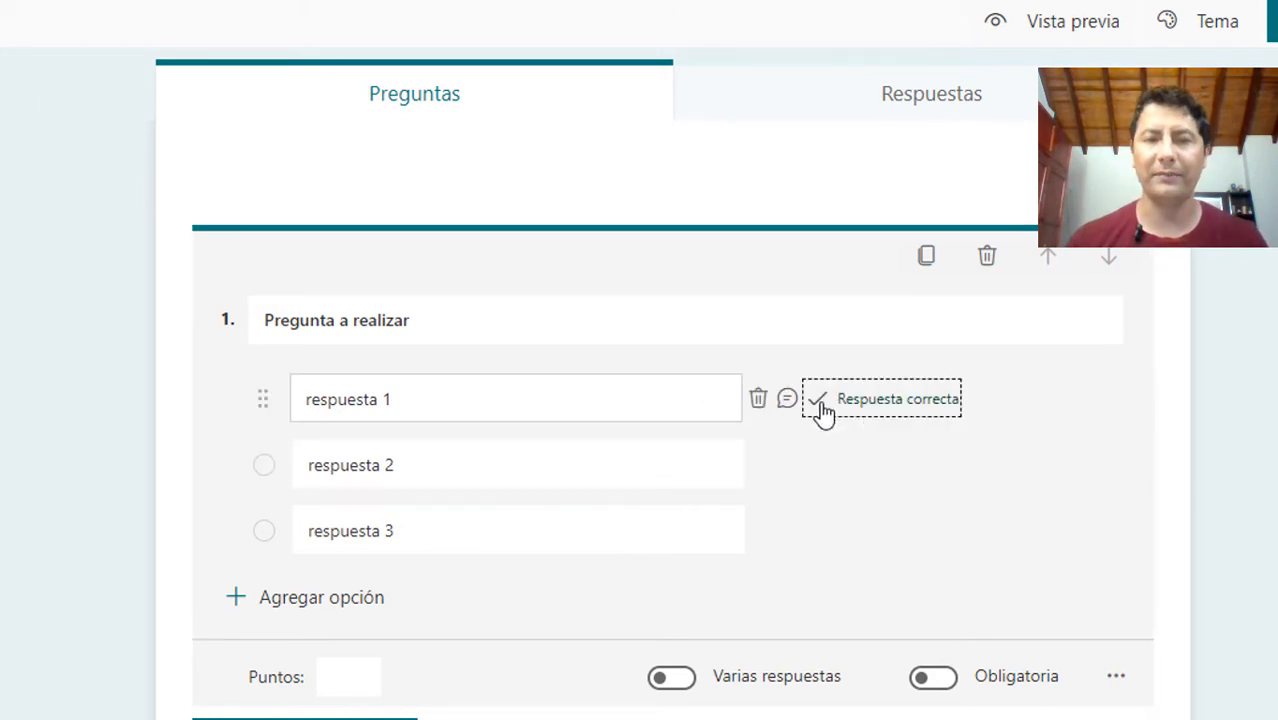
scroll(337, 615, "down", 1)
left_click(337, 615)
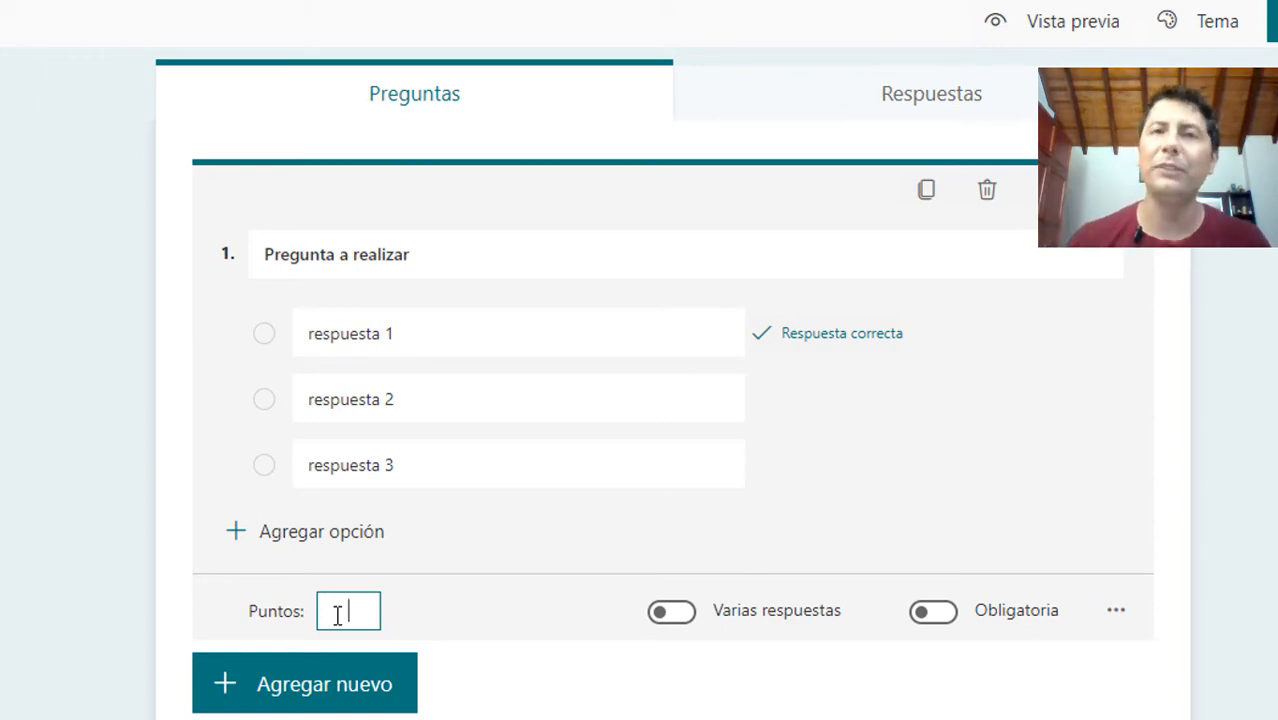
left_click(566, 633)
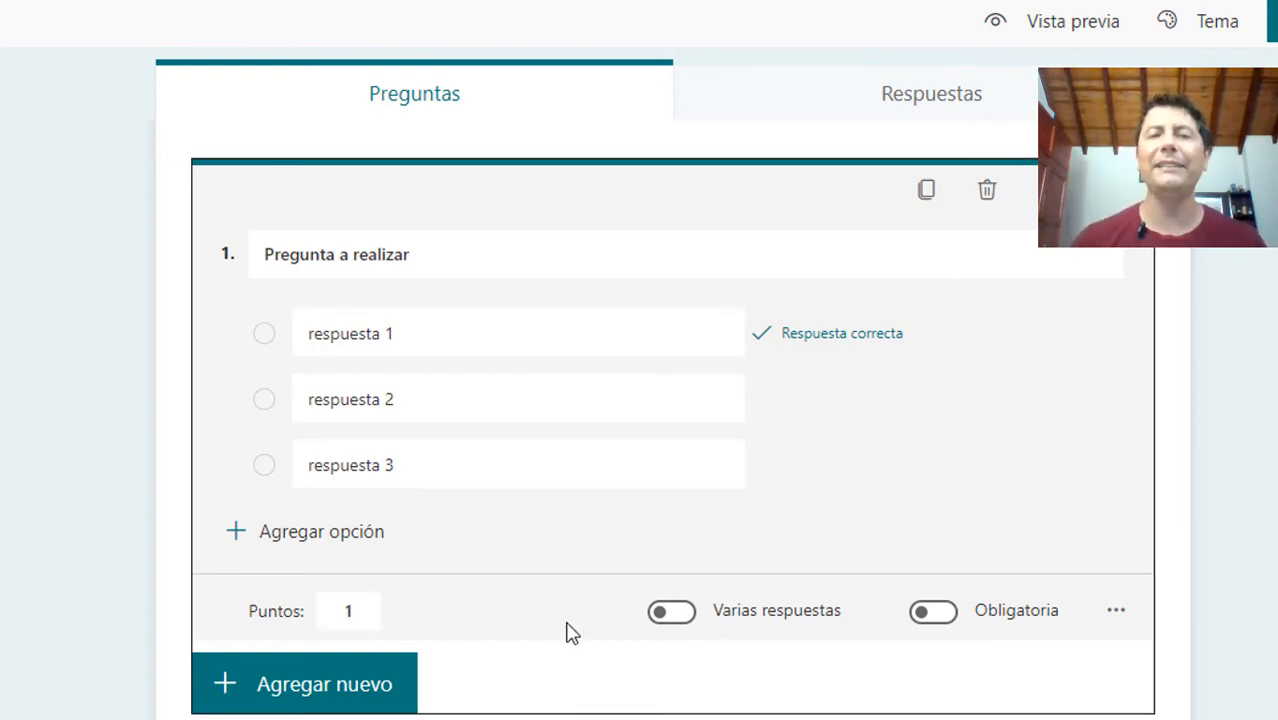
Try allowing multiple answers with respuesta 2 also marked correct, and return the question to a single answer.
left_click(672, 614)
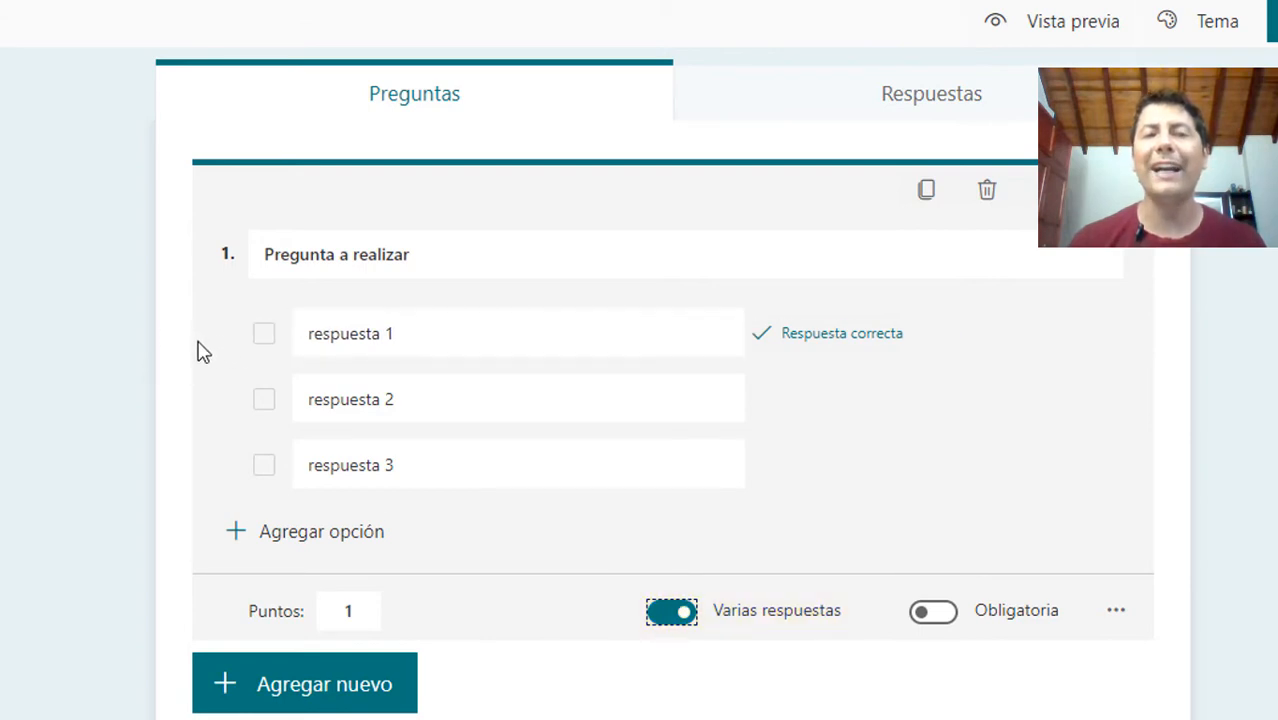
left_click(668, 614)
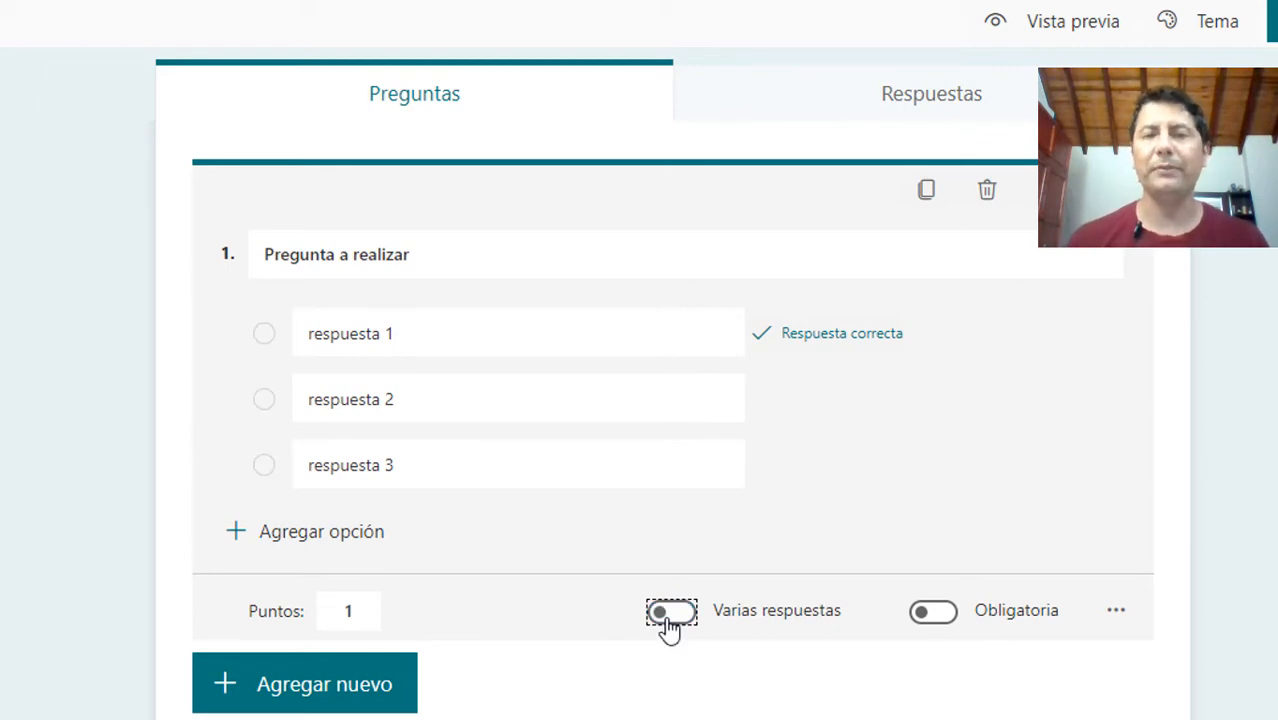
left_click(668, 614)
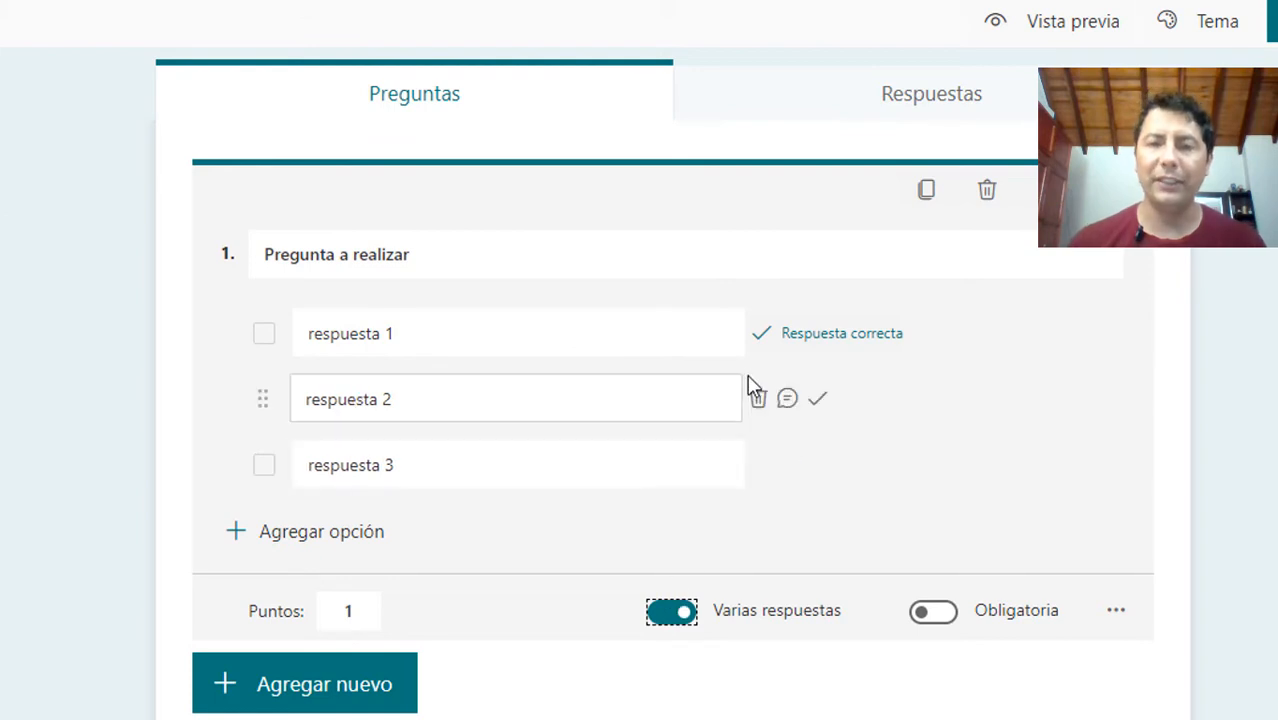
left_click(816, 400)
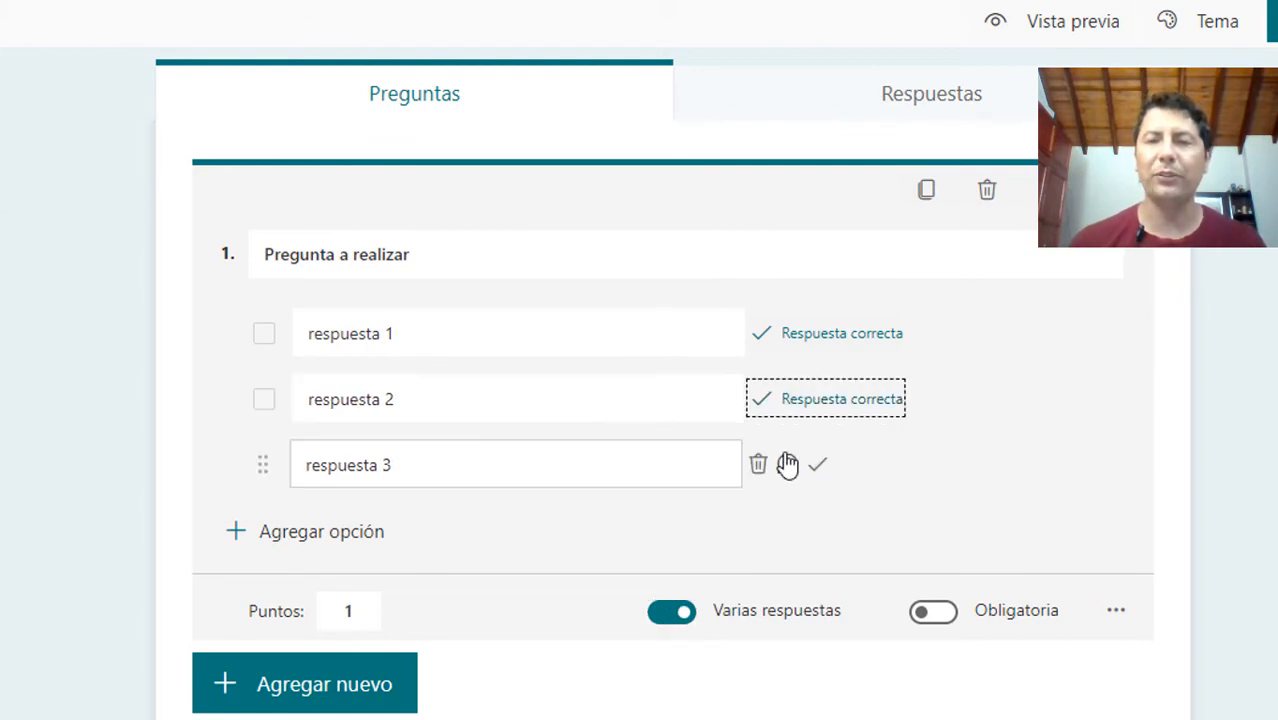
left_click(671, 611)
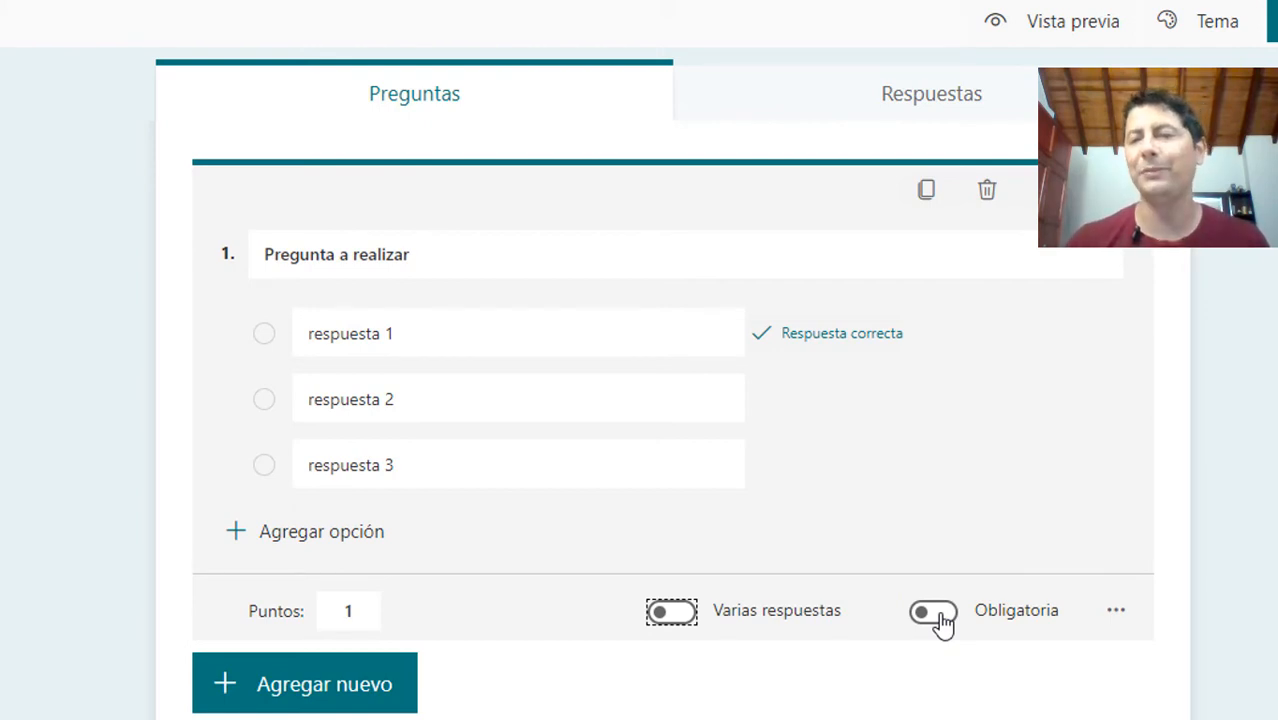
Make question 1 required and have its answer options shuffled randomly.
left_click(933, 613)
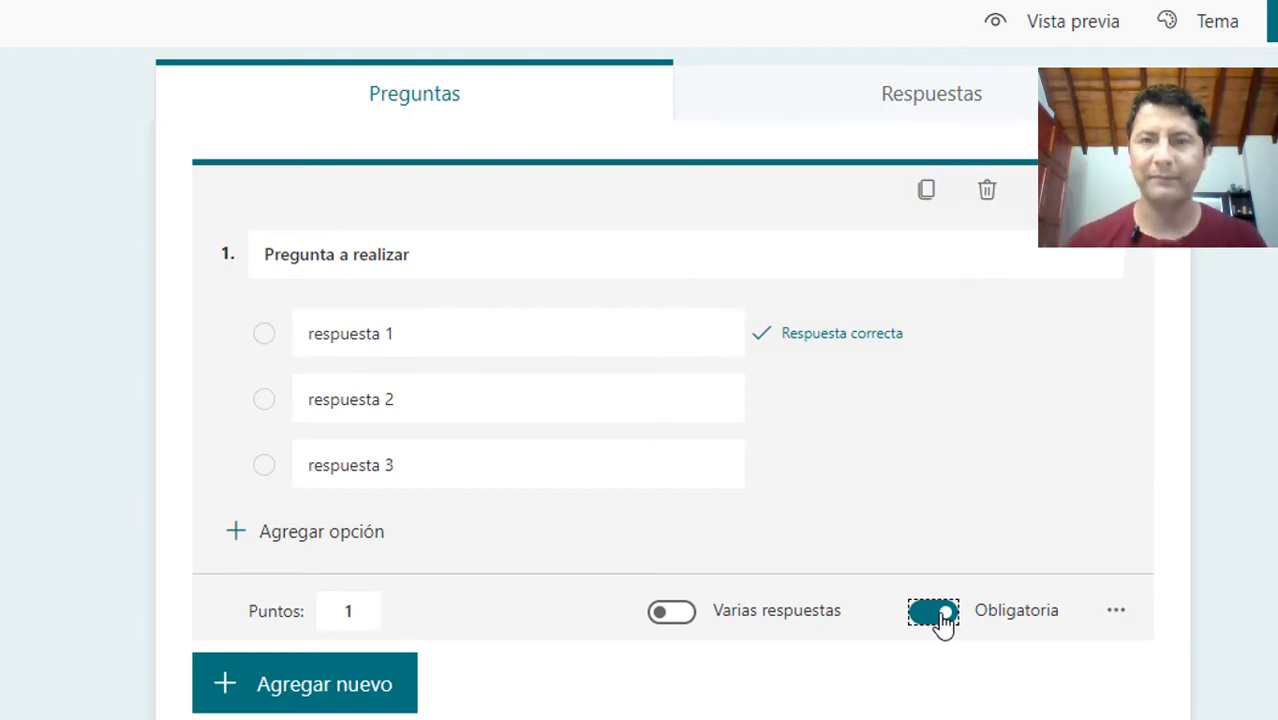
left_click(1115, 625)
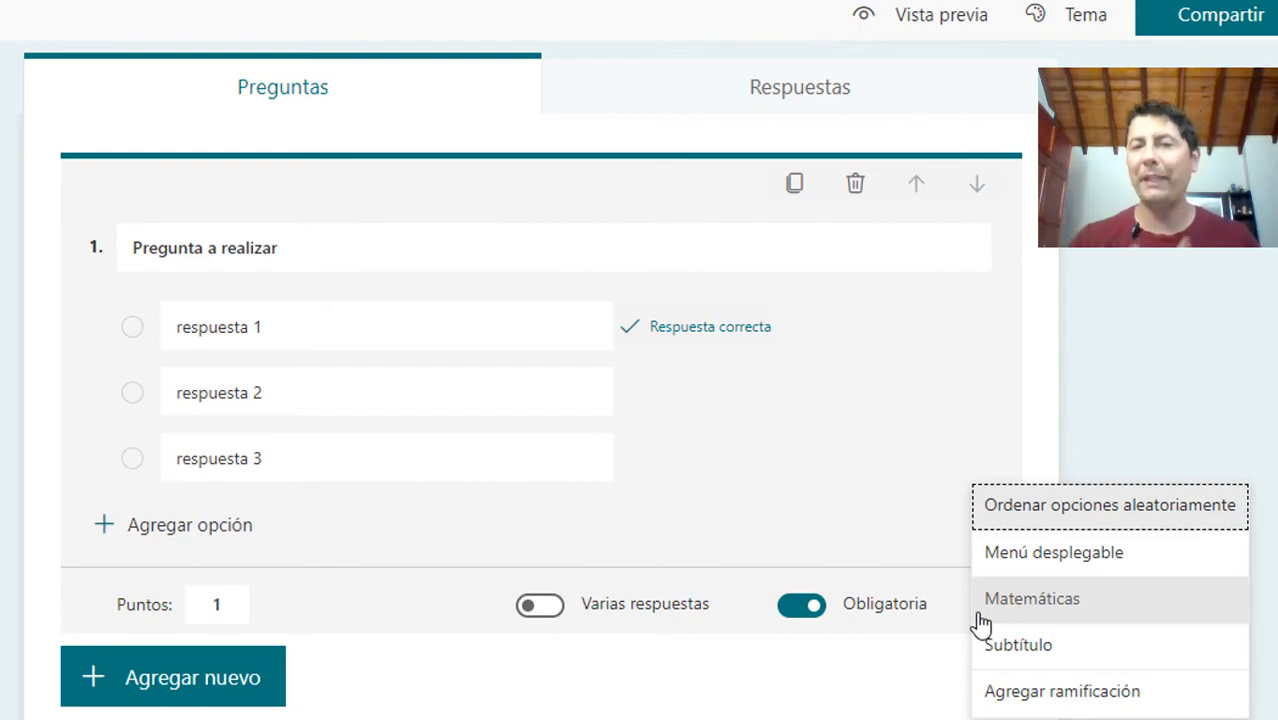
left_click(1078, 522)
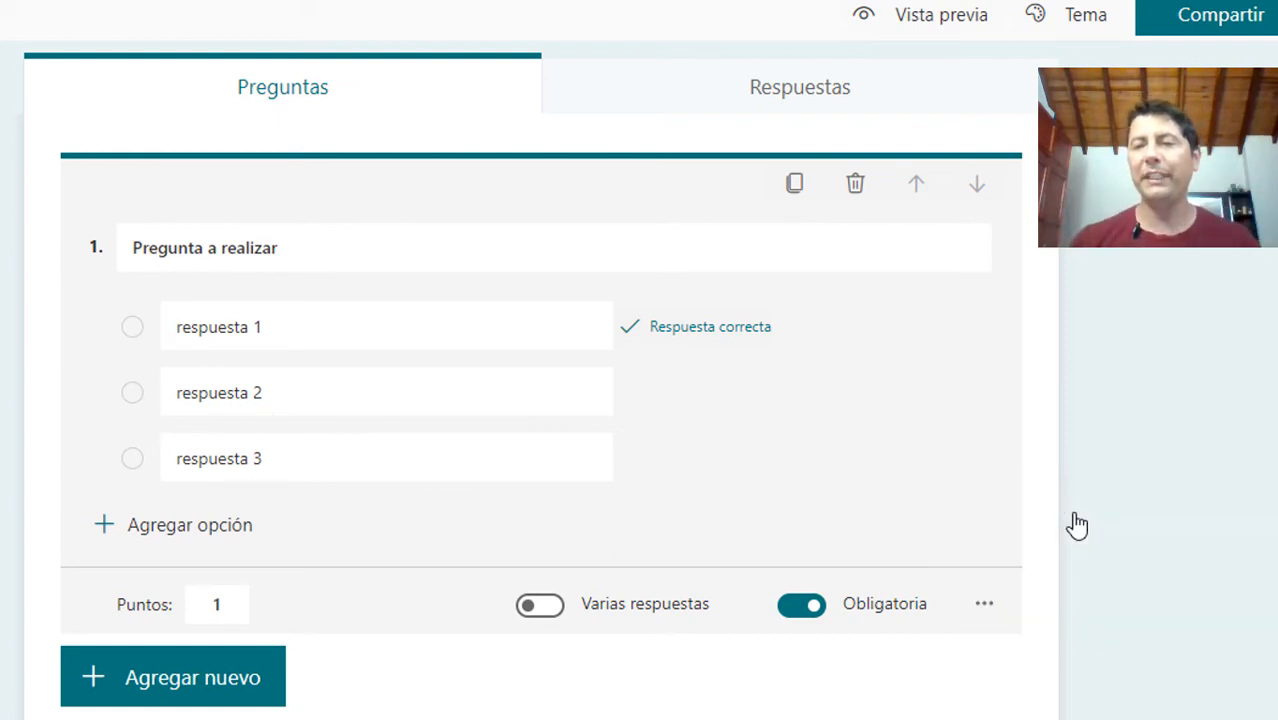
Try showing question 1's options as a dropdown list, check how it displays, and turn the dropdown format off again.
left_click(995, 612)
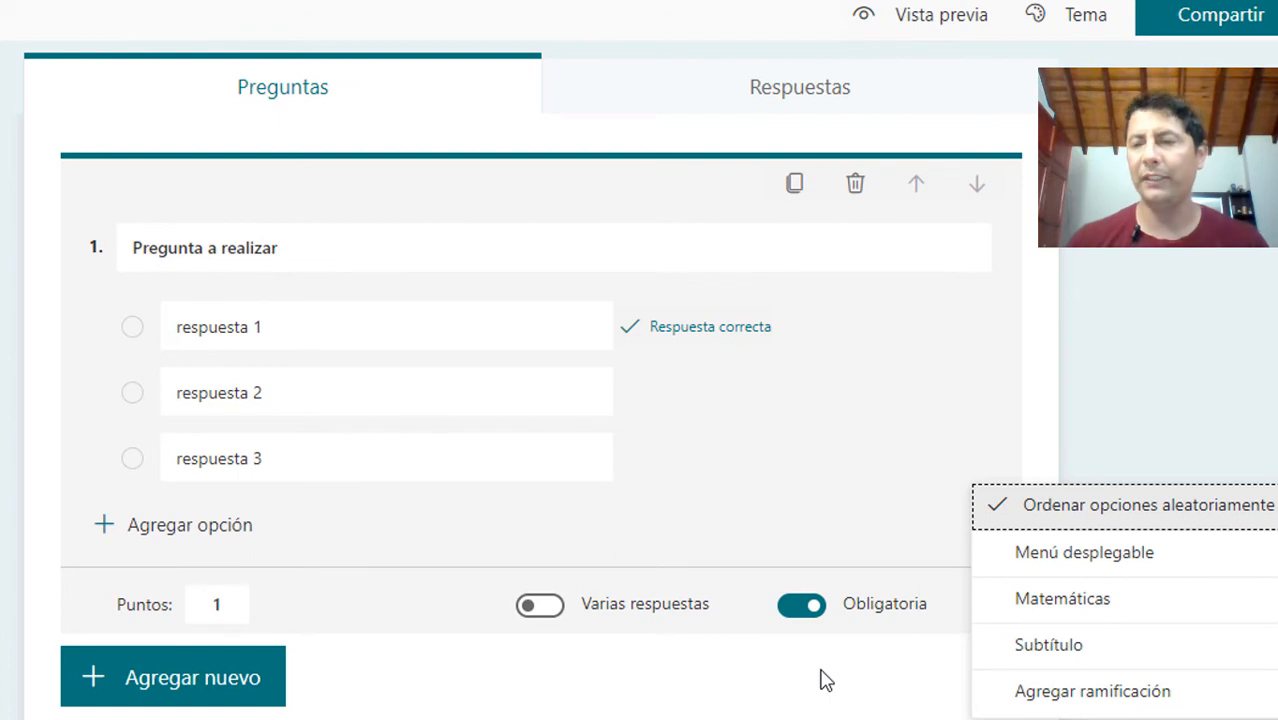
left_click(1085, 568)
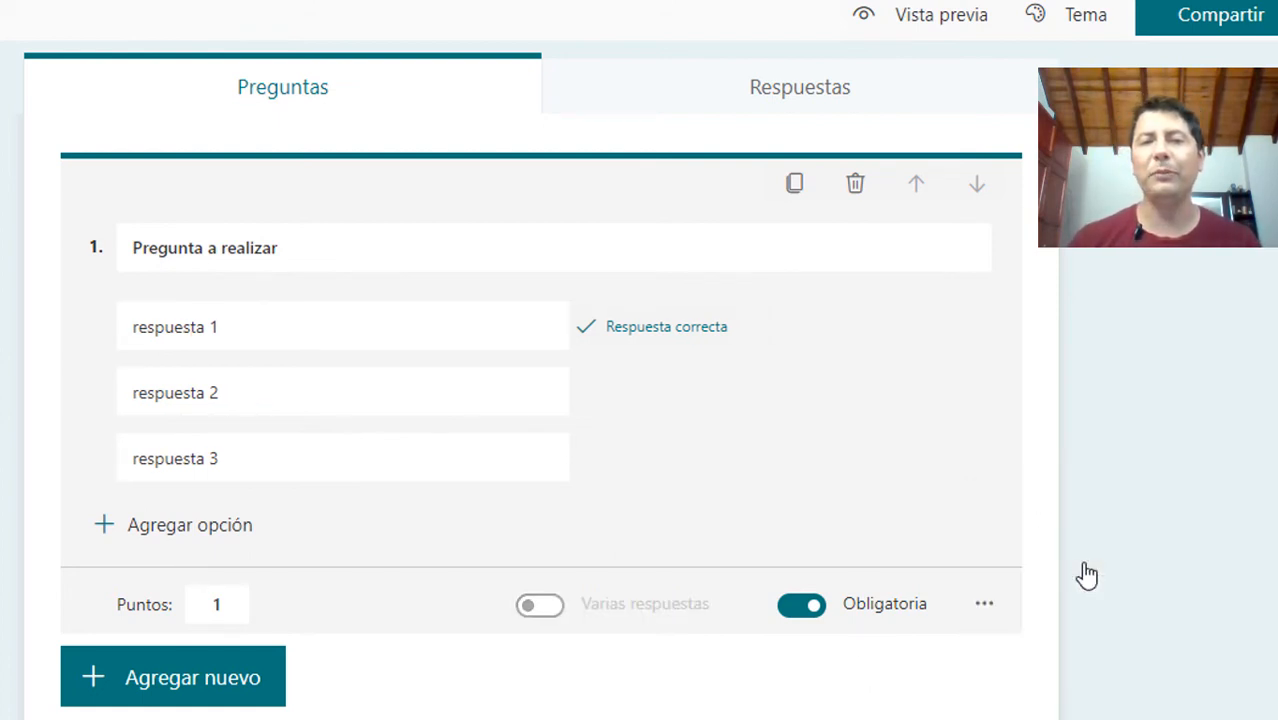
left_click(1152, 465)
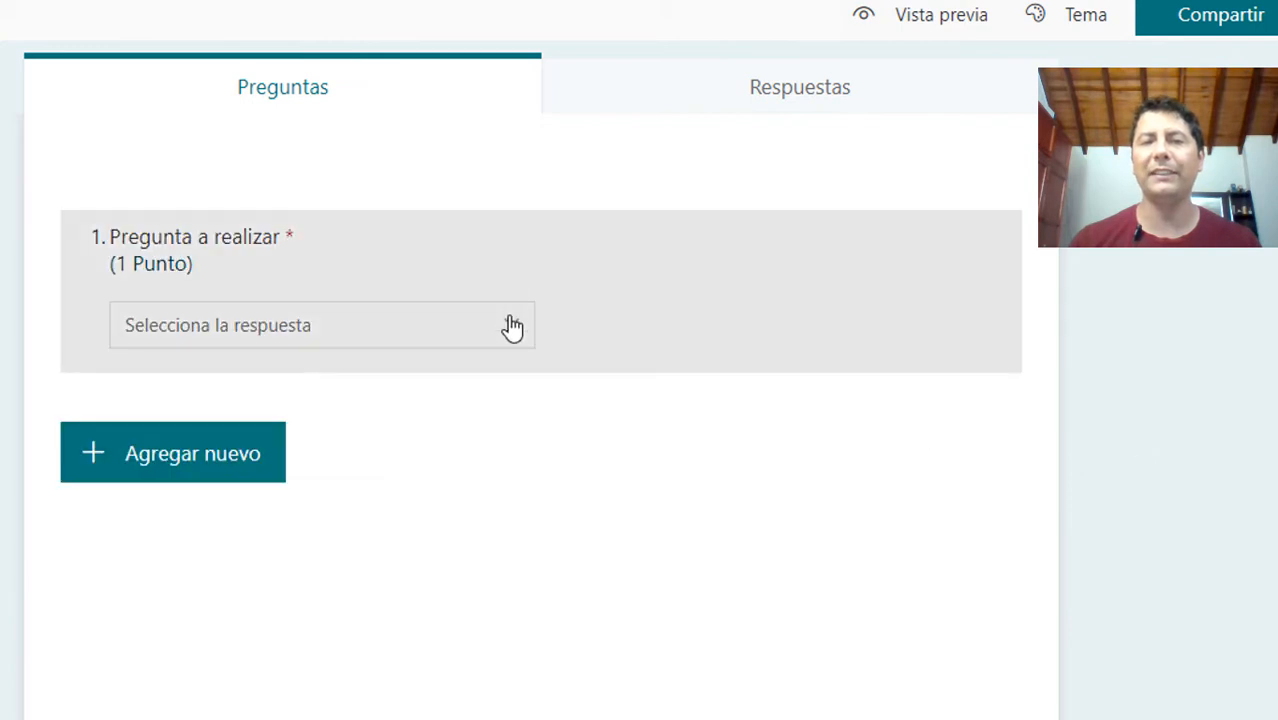
left_click(511, 330)
left_click(1121, 414)
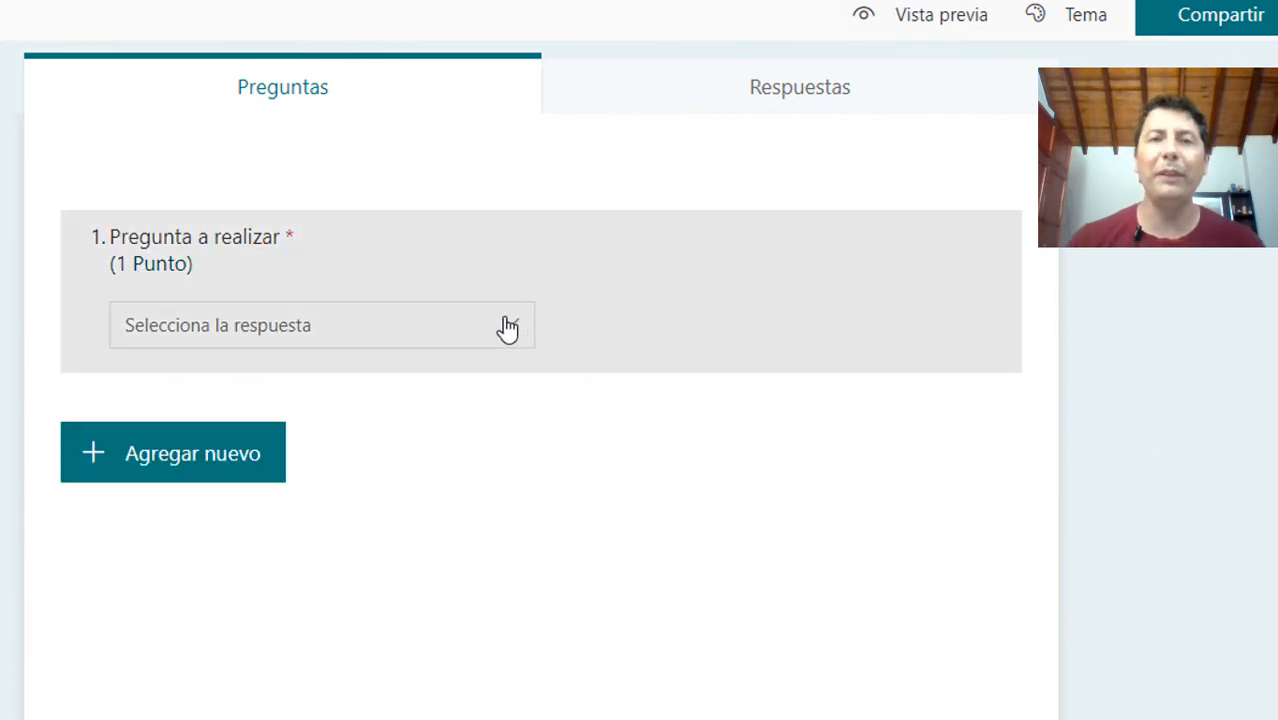
left_click(662, 331)
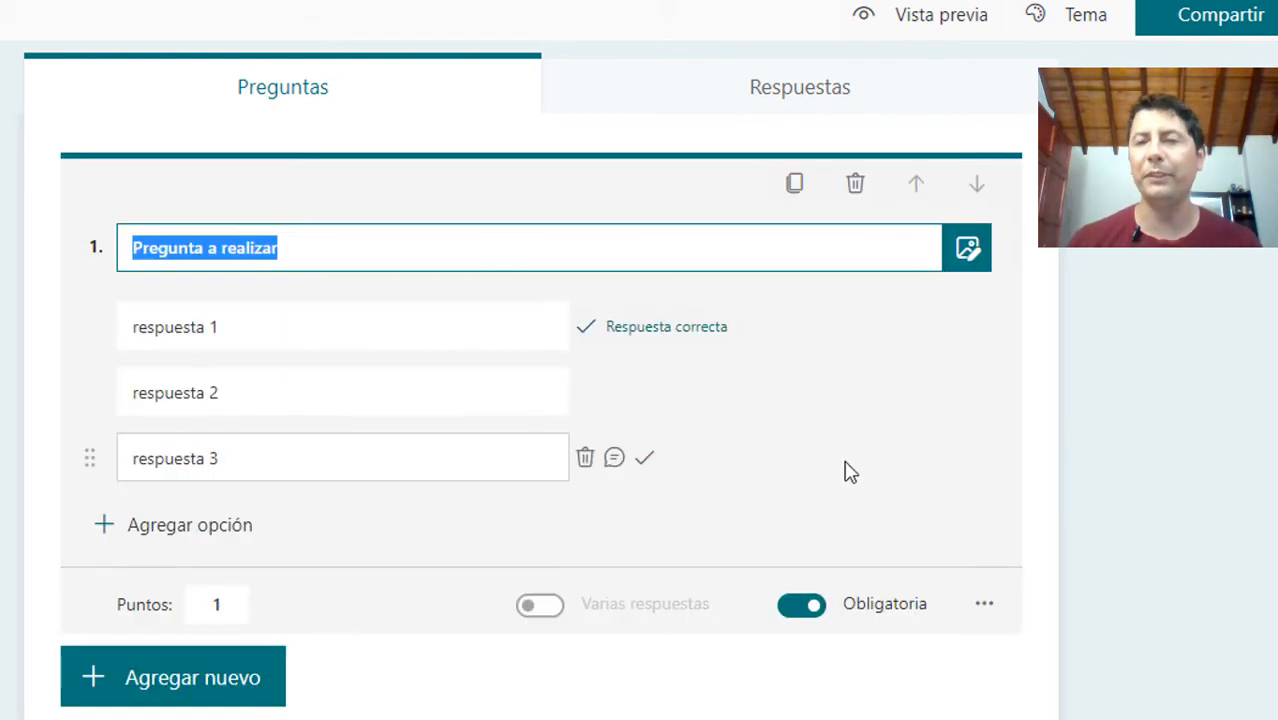
left_click(982, 614)
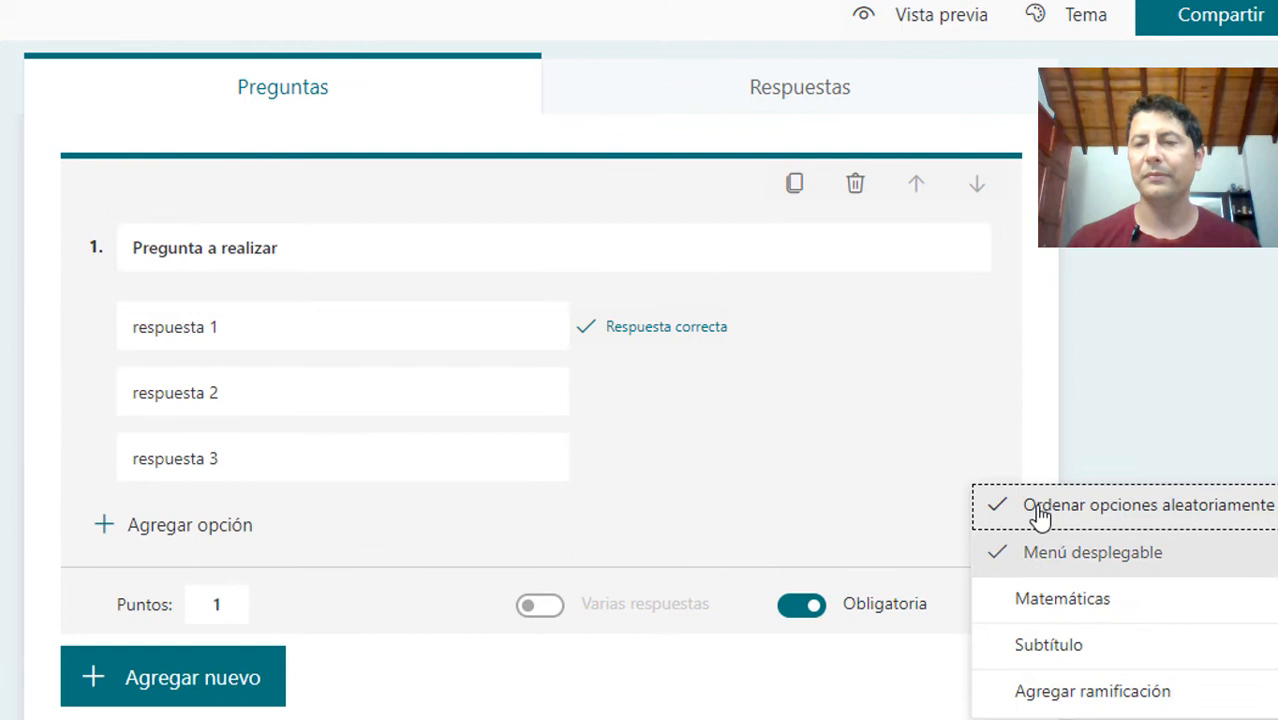
left_click(1059, 567)
Try the math format on question 1, opening the equation entry for the question and the first answer.
left_click(988, 604)
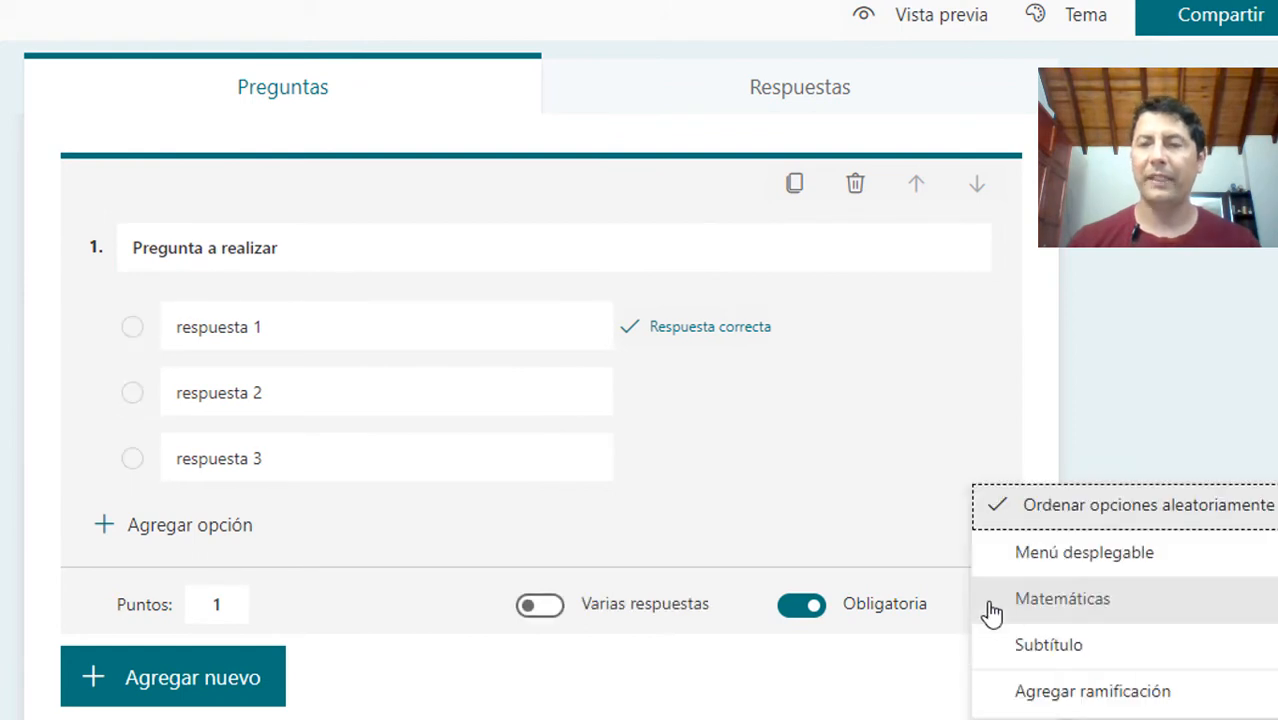
left_click(1054, 611)
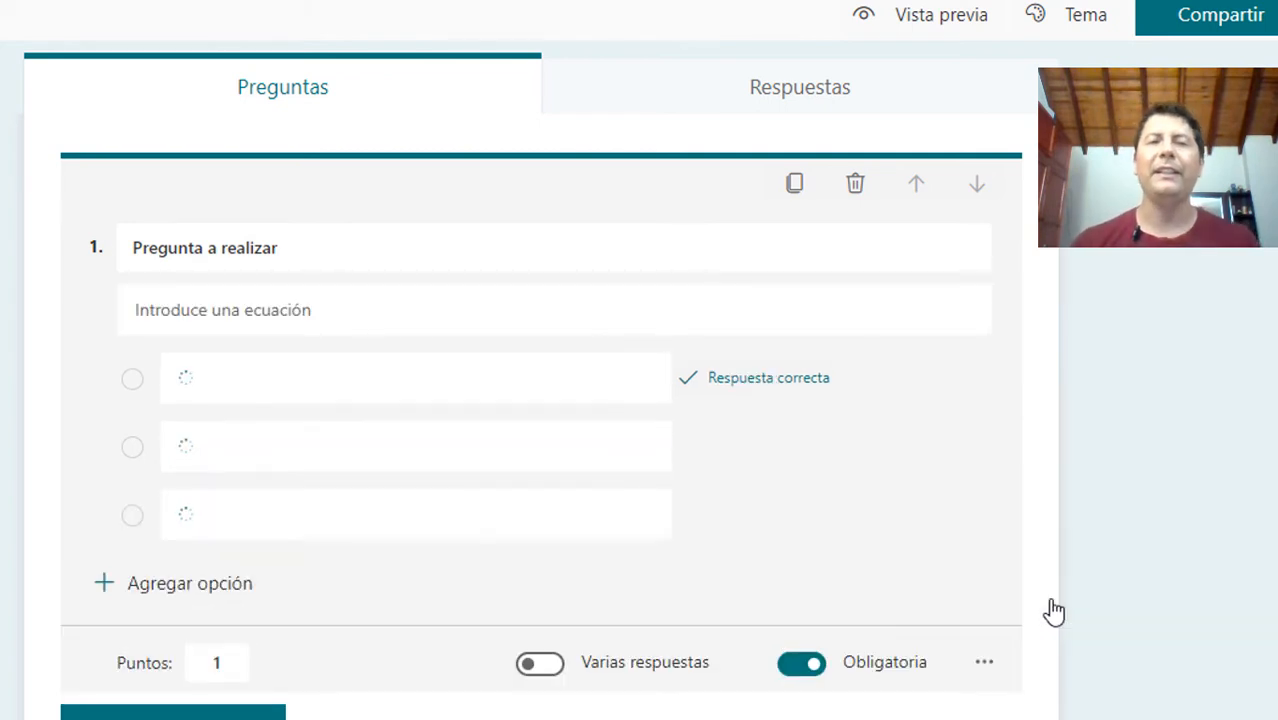
left_click(415, 304)
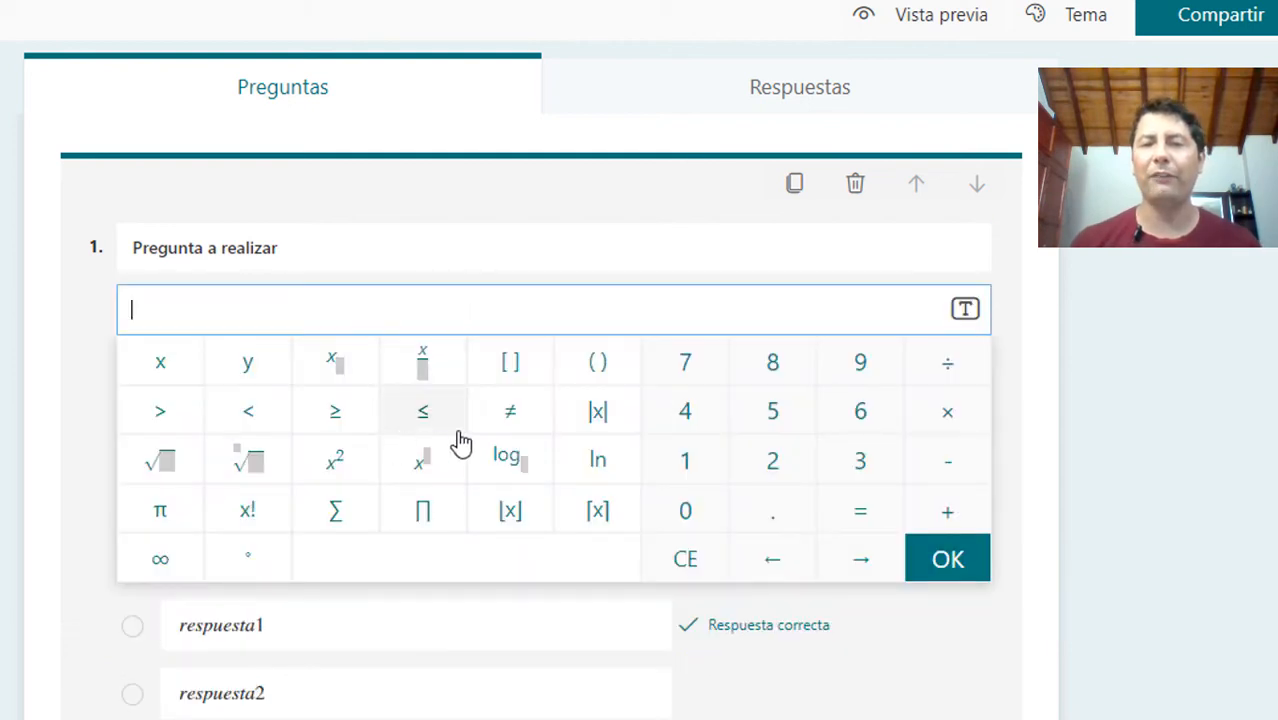
left_click(1198, 411)
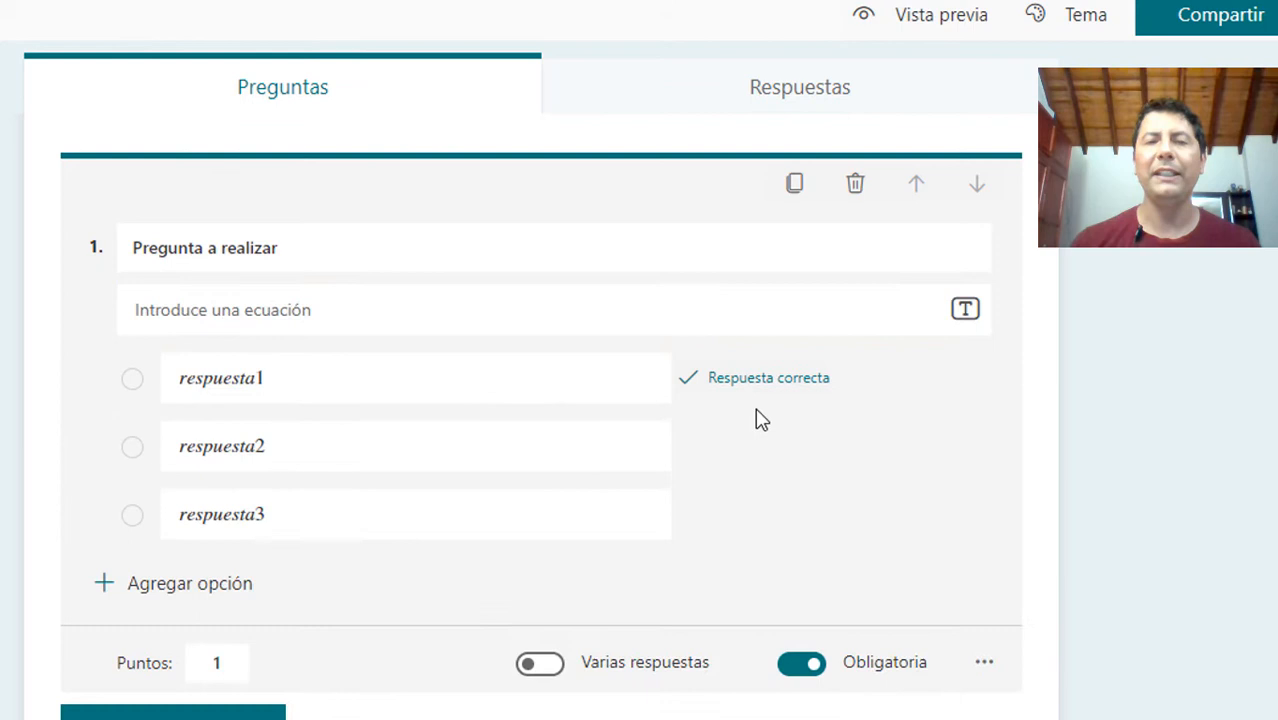
left_click(431, 381)
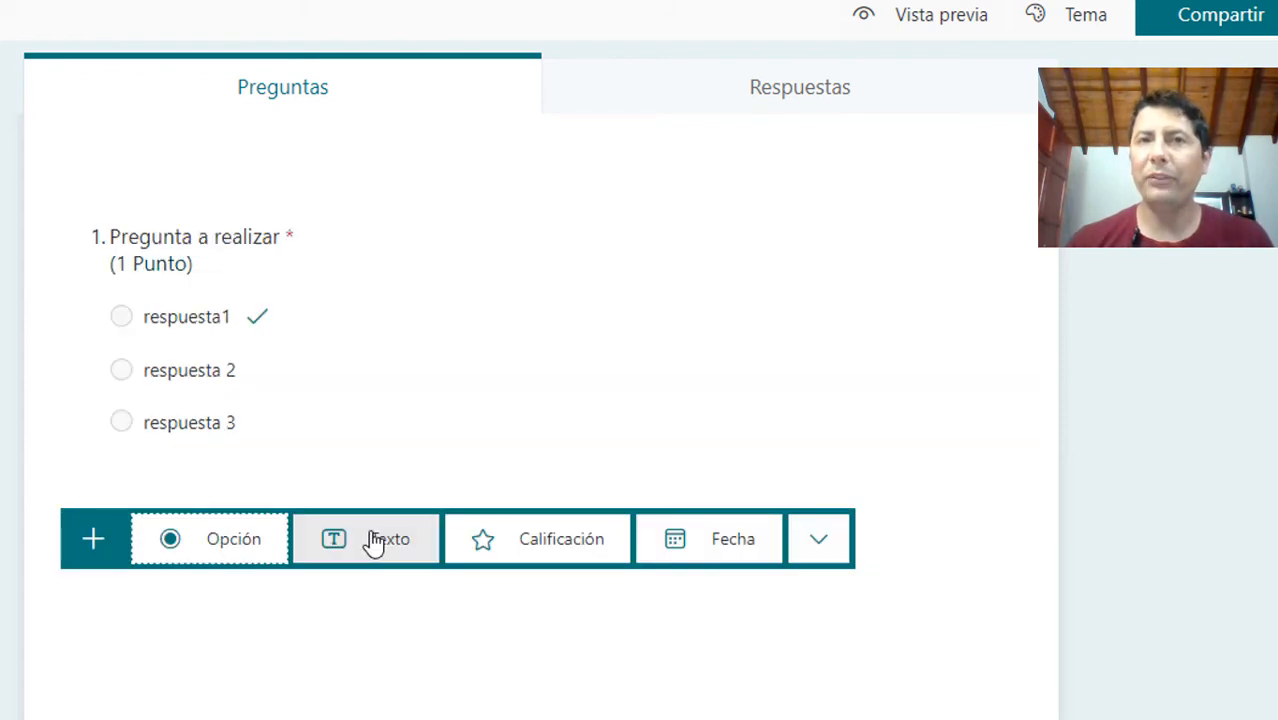
Add a text-answer question reading "Aquí la pregunta" as question 2.
left_click(373, 543)
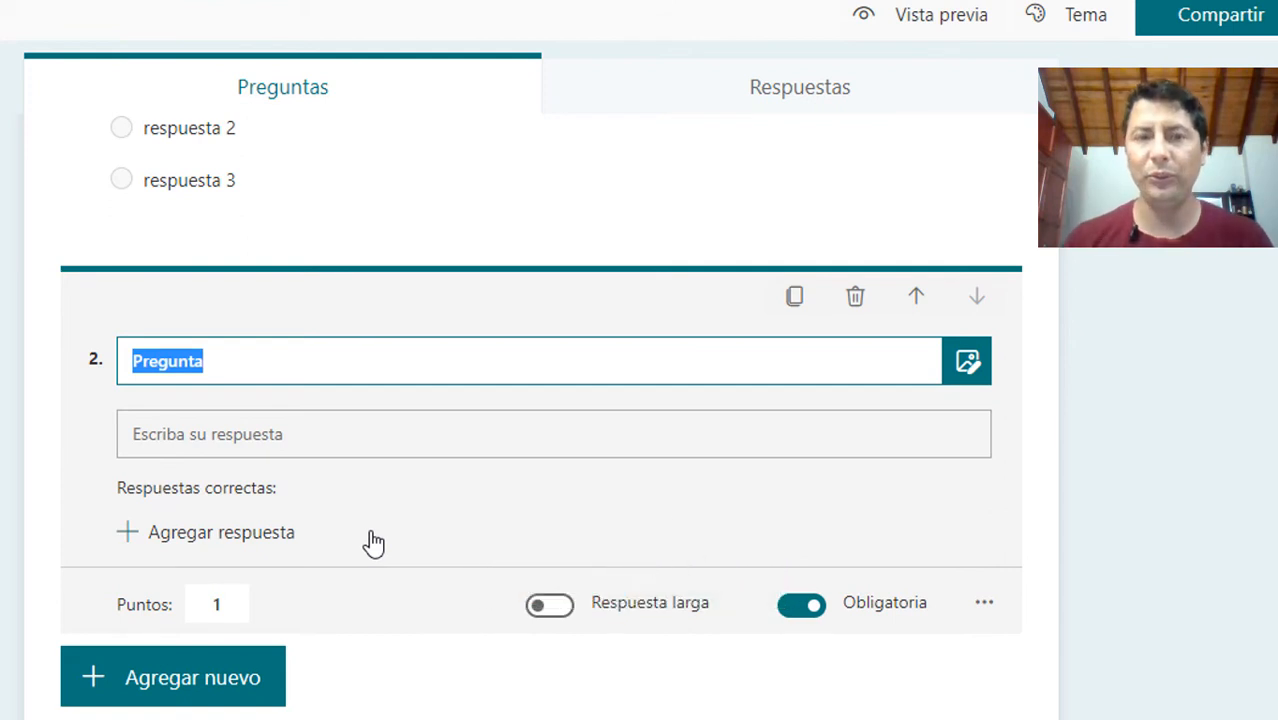
type("Aquí la pregunta")
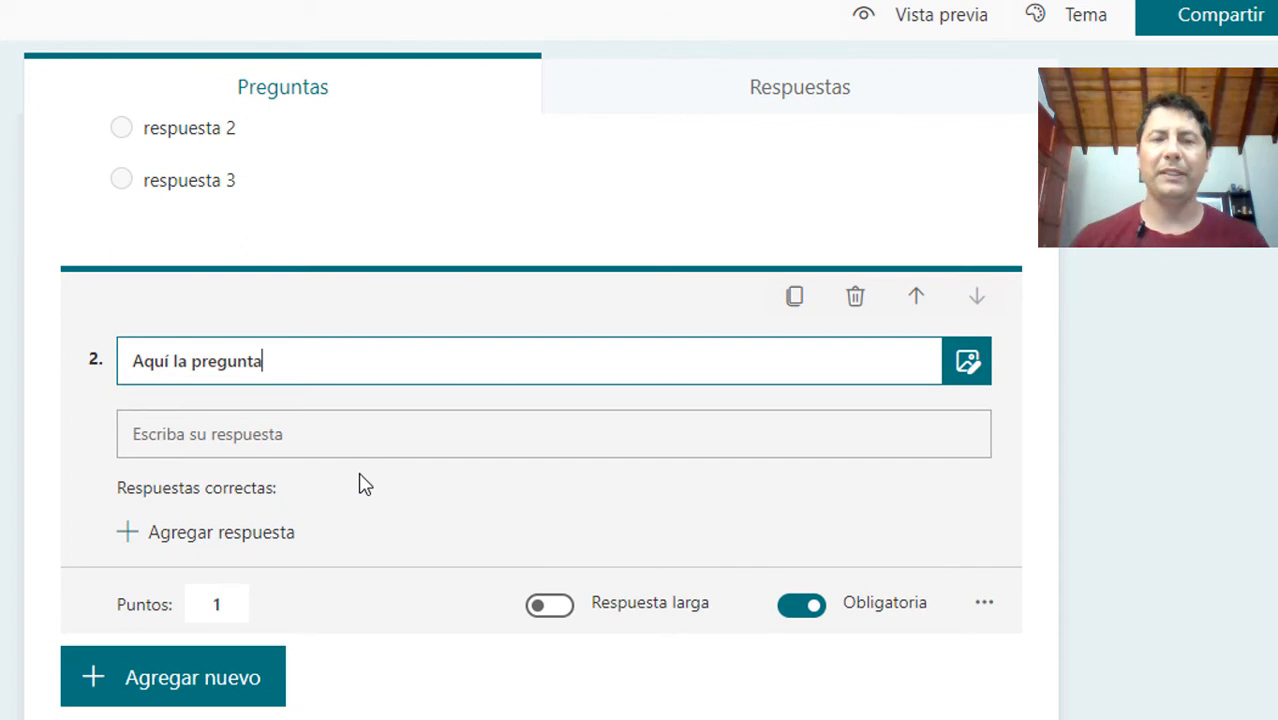
left_click(442, 517)
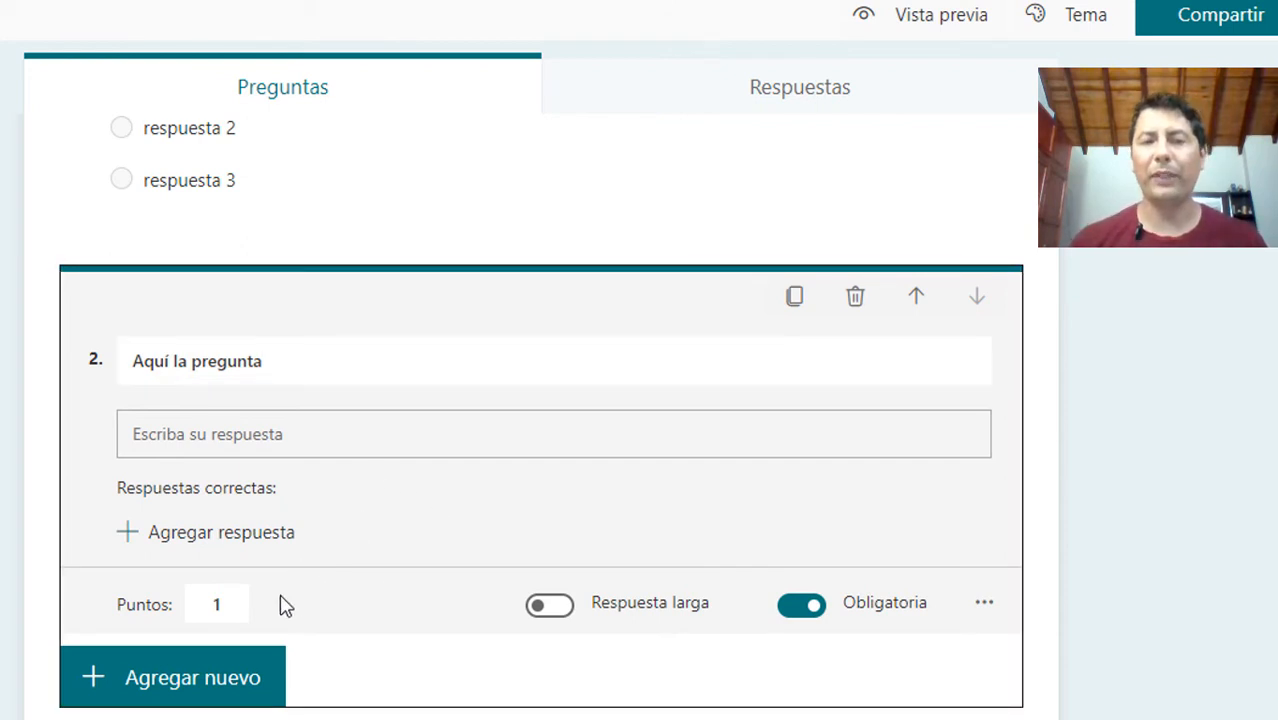
left_click(244, 603)
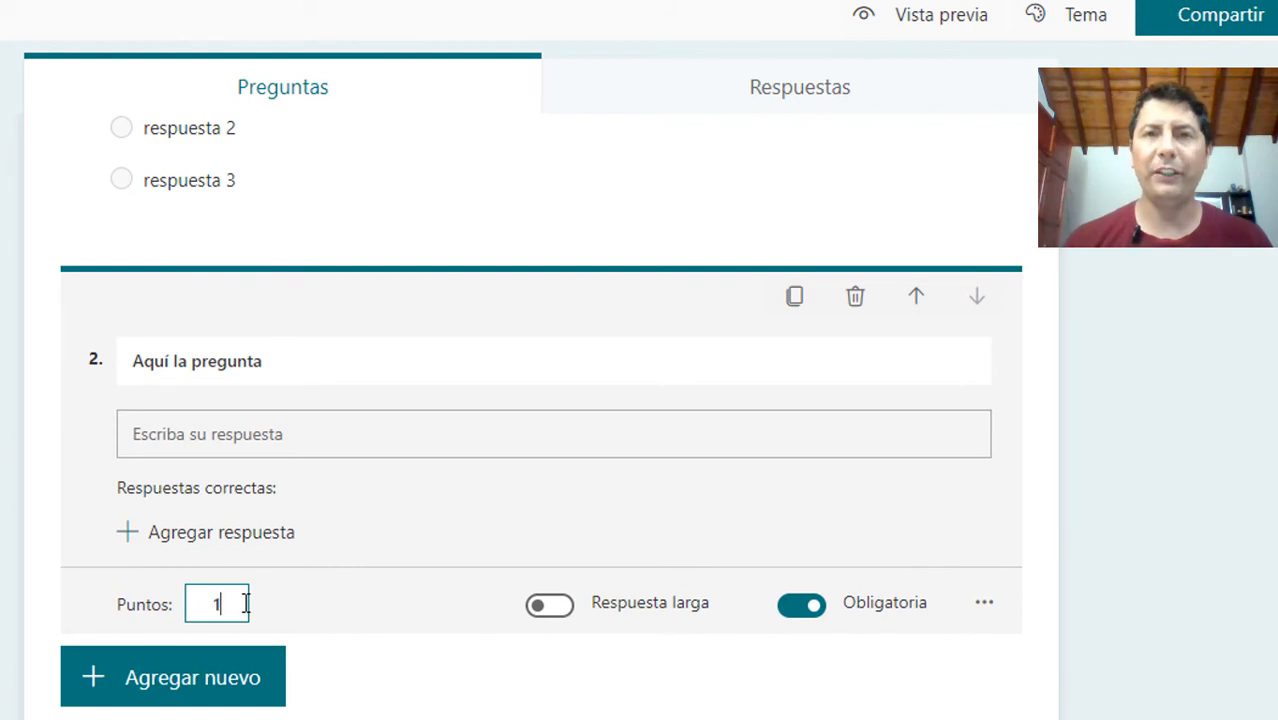
left_click(569, 648)
Try the long answer setting and a subtitle on question 2, switching each one off again.
left_click(564, 612)
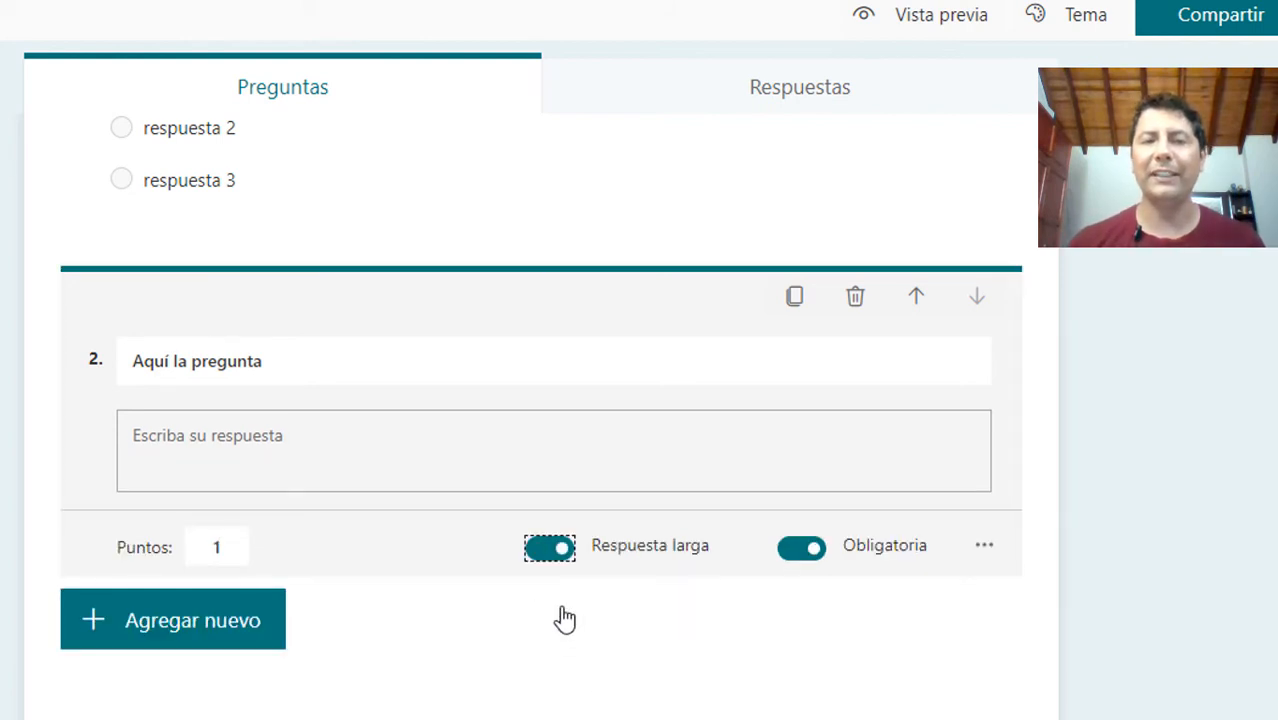
left_click(551, 549)
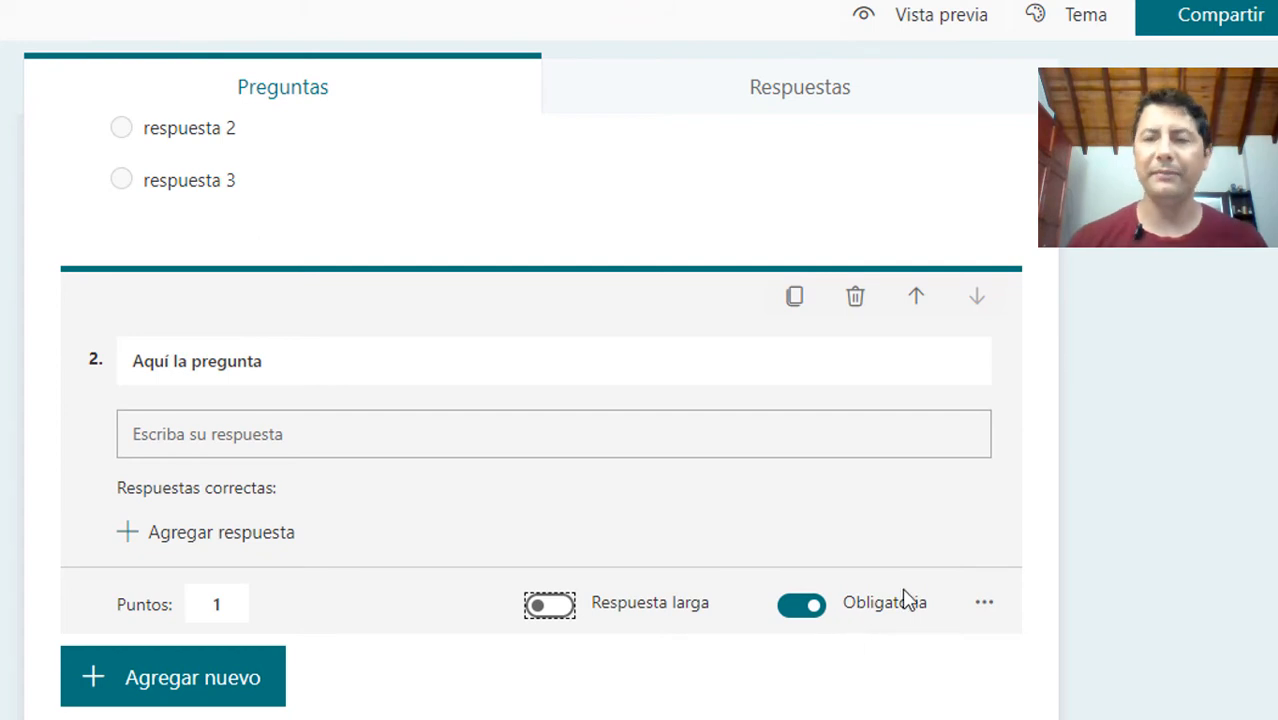
left_click(984, 602)
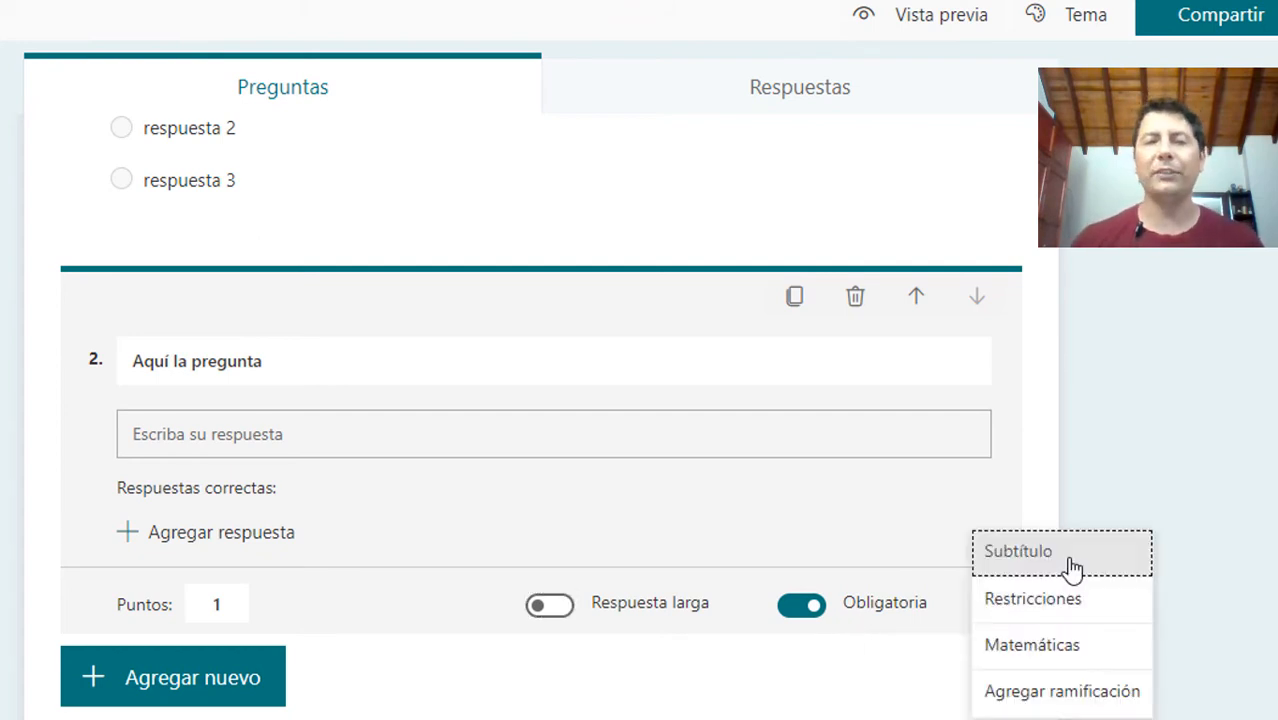
left_click(1071, 567)
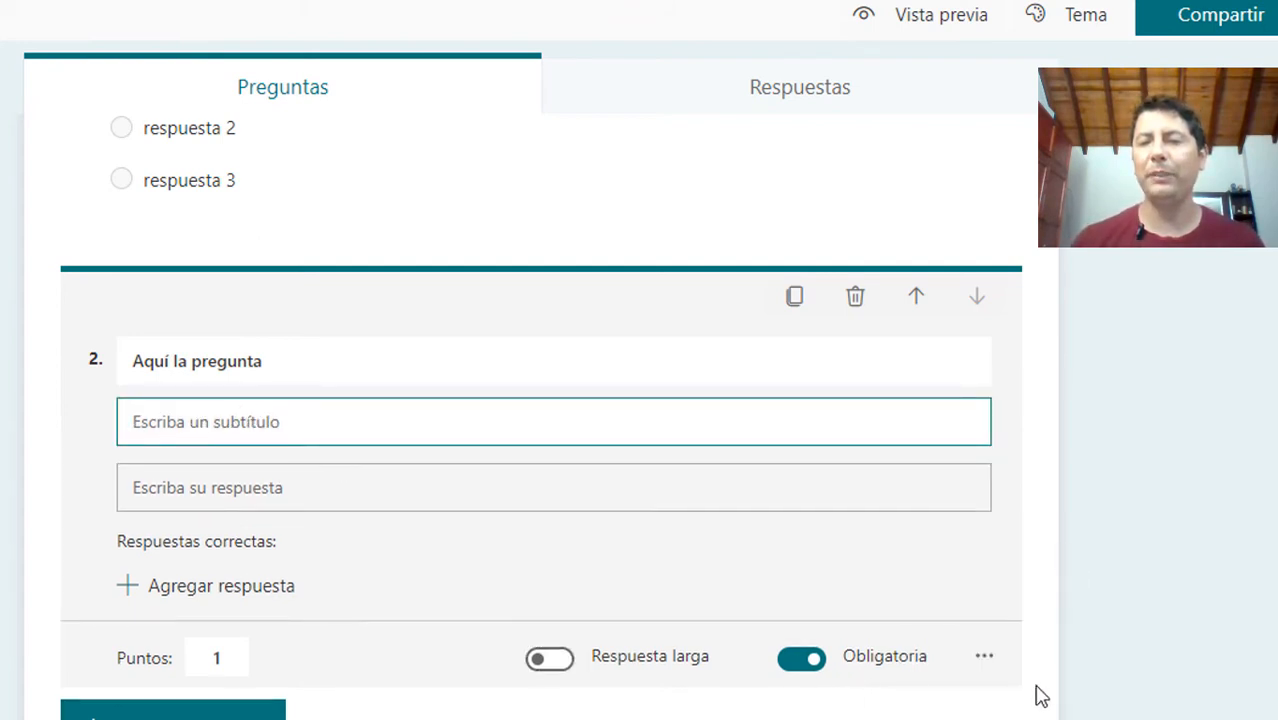
left_click(984, 656)
left_click(1050, 571)
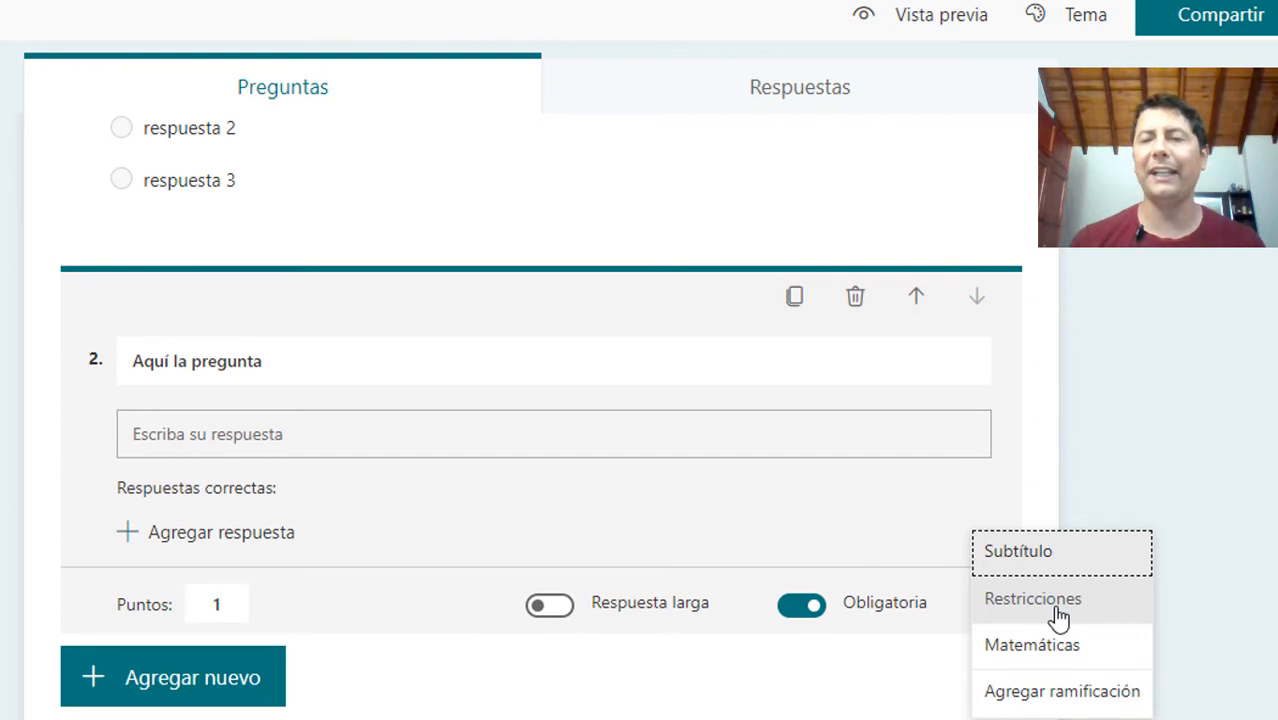
Try the number restriction on question 2, browse the other restriction choices, and turn the restriction off again.
left_click(1056, 610)
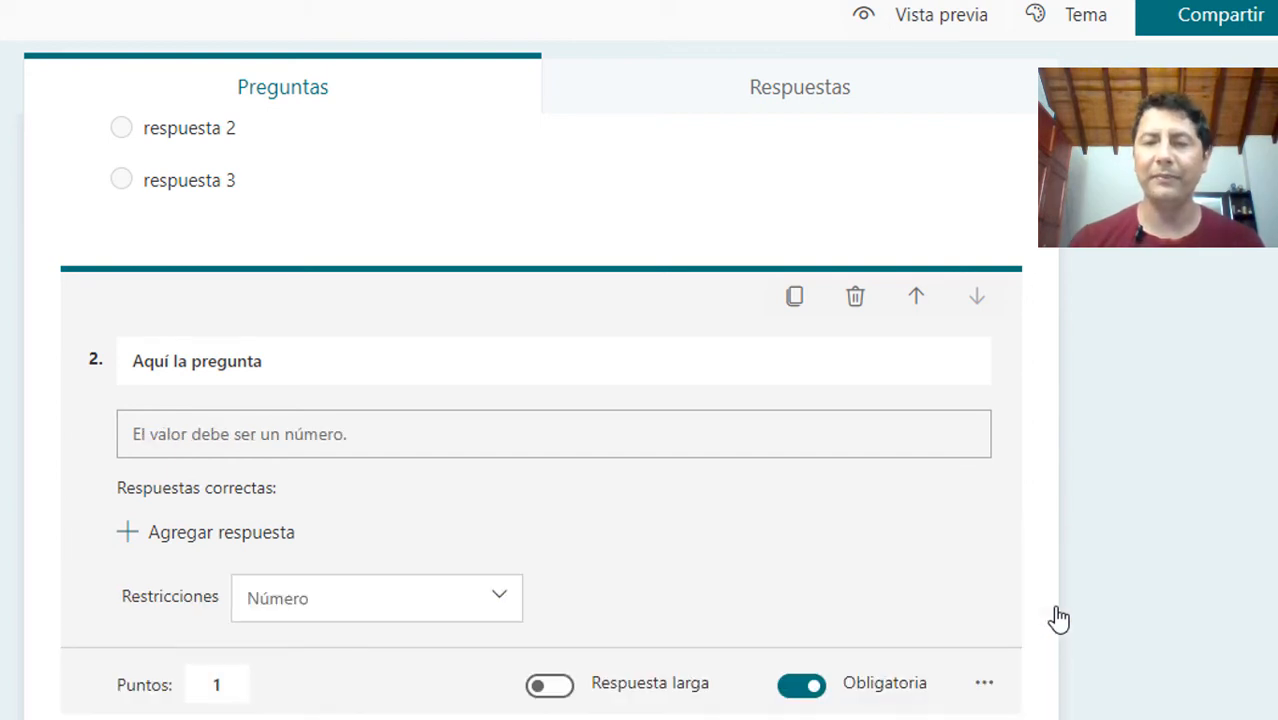
left_click(502, 600)
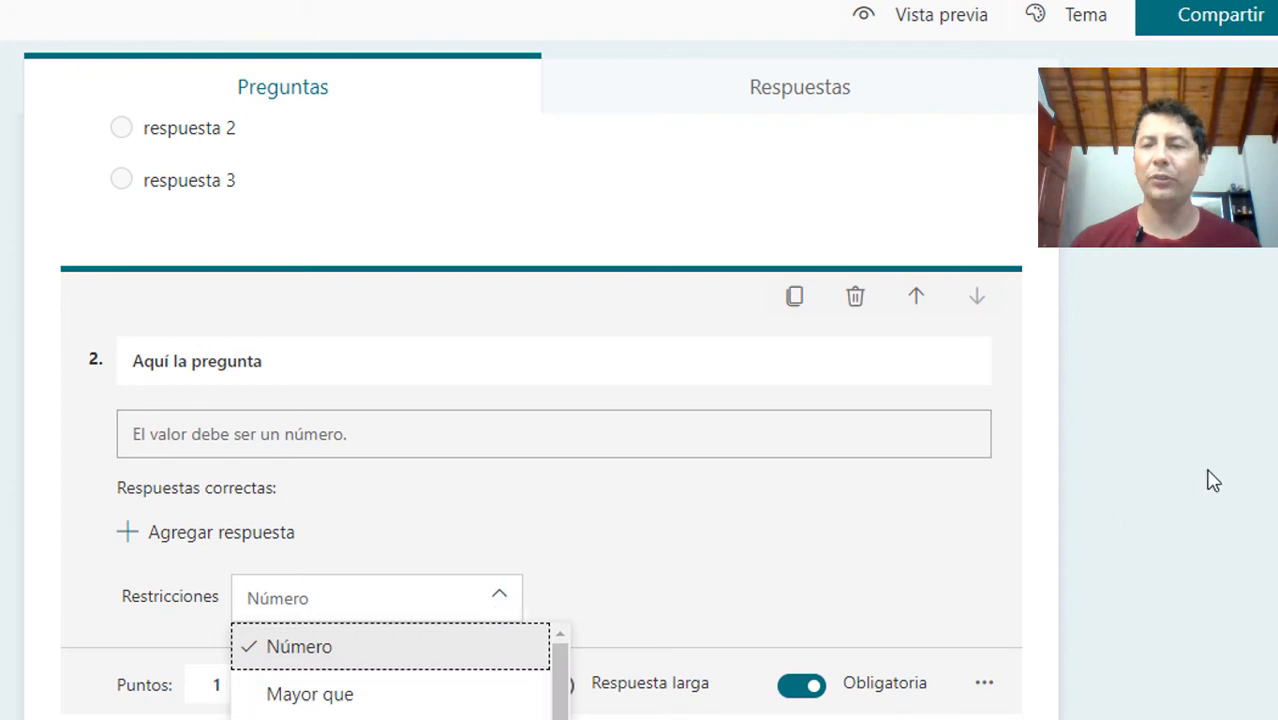
left_click_drag(562, 687, 562, 719)
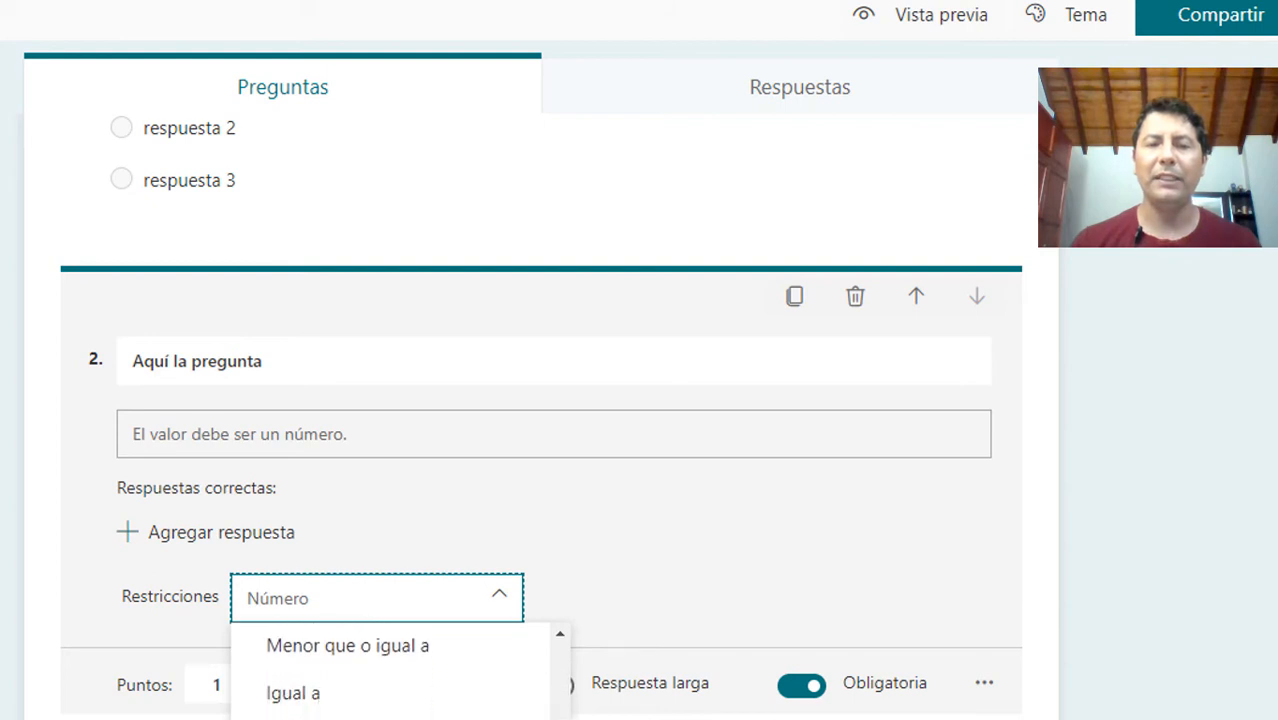
left_click(697, 590)
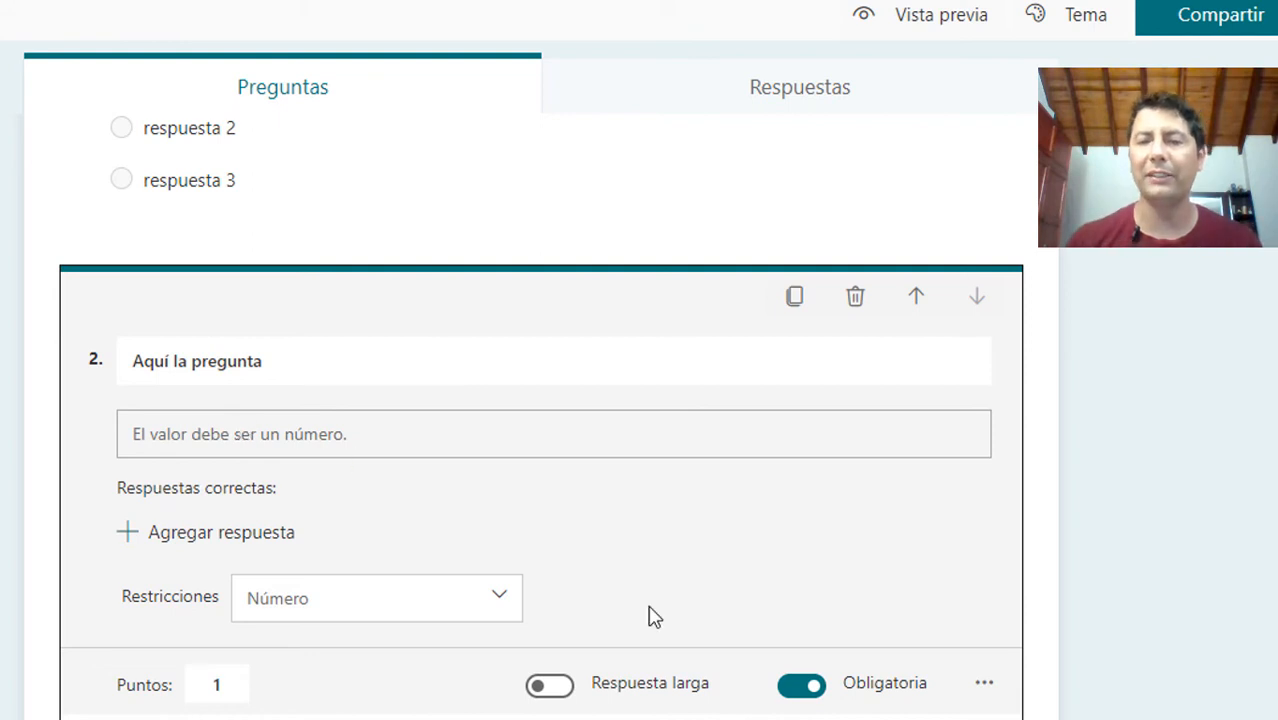
left_click(984, 685)
left_click(1032, 598)
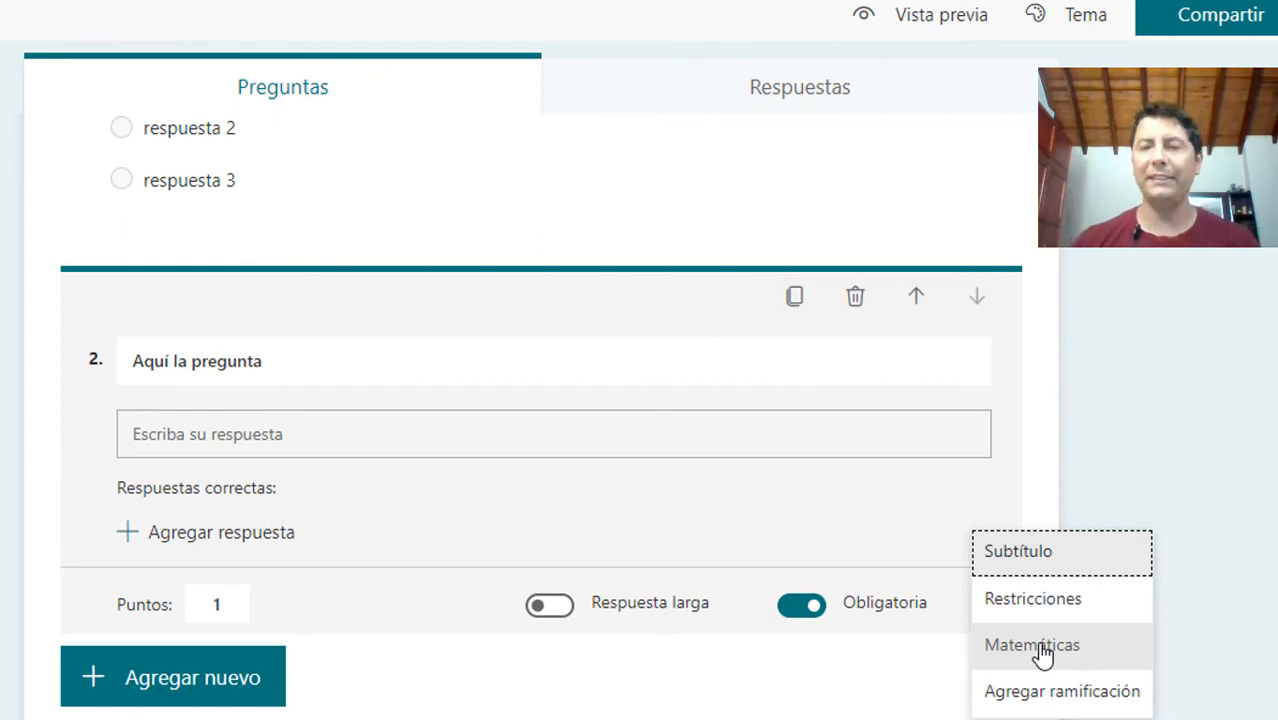
Try the math format on question 2, open its equation entry, and return the question to normal text.
left_click(1035, 646)
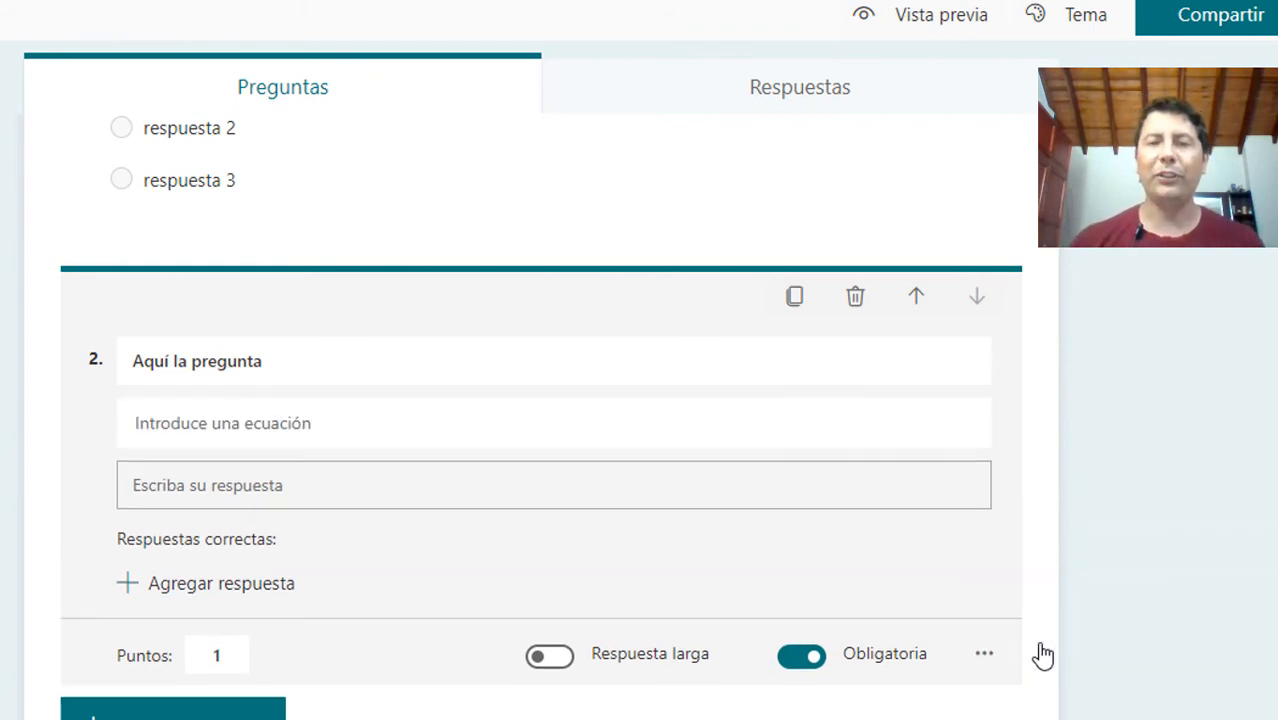
left_click(588, 419)
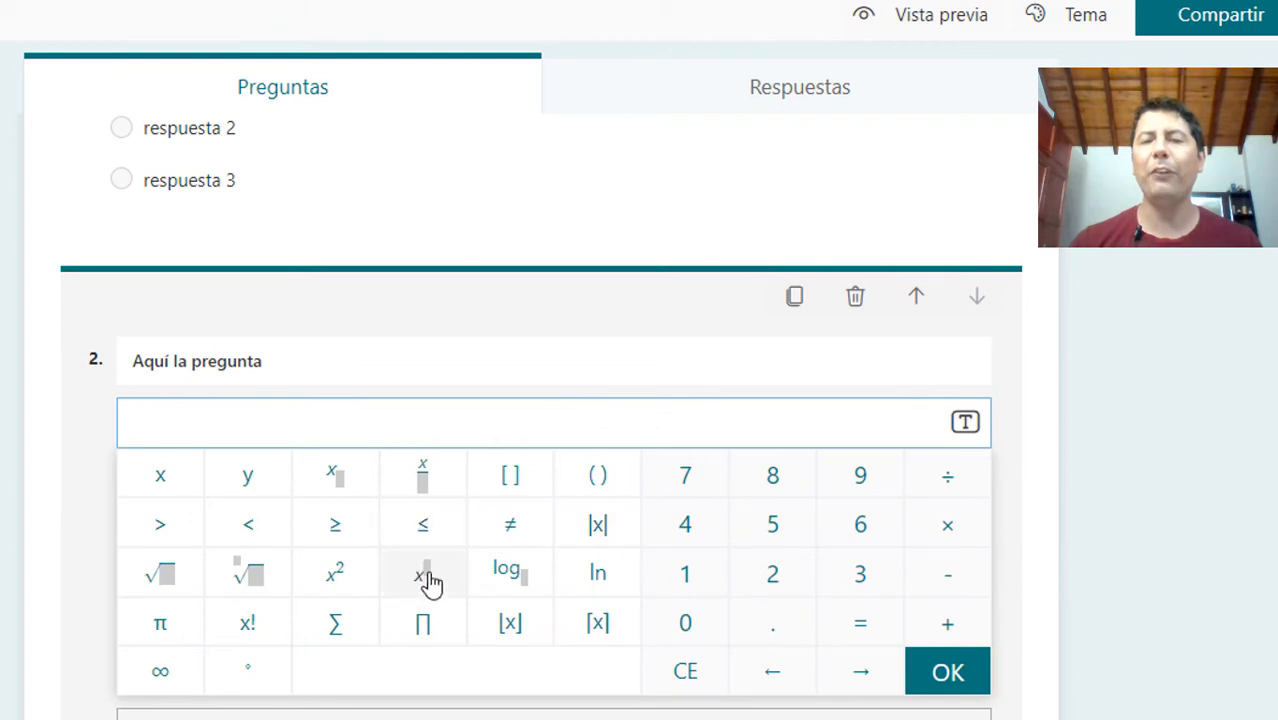
left_click(1119, 548)
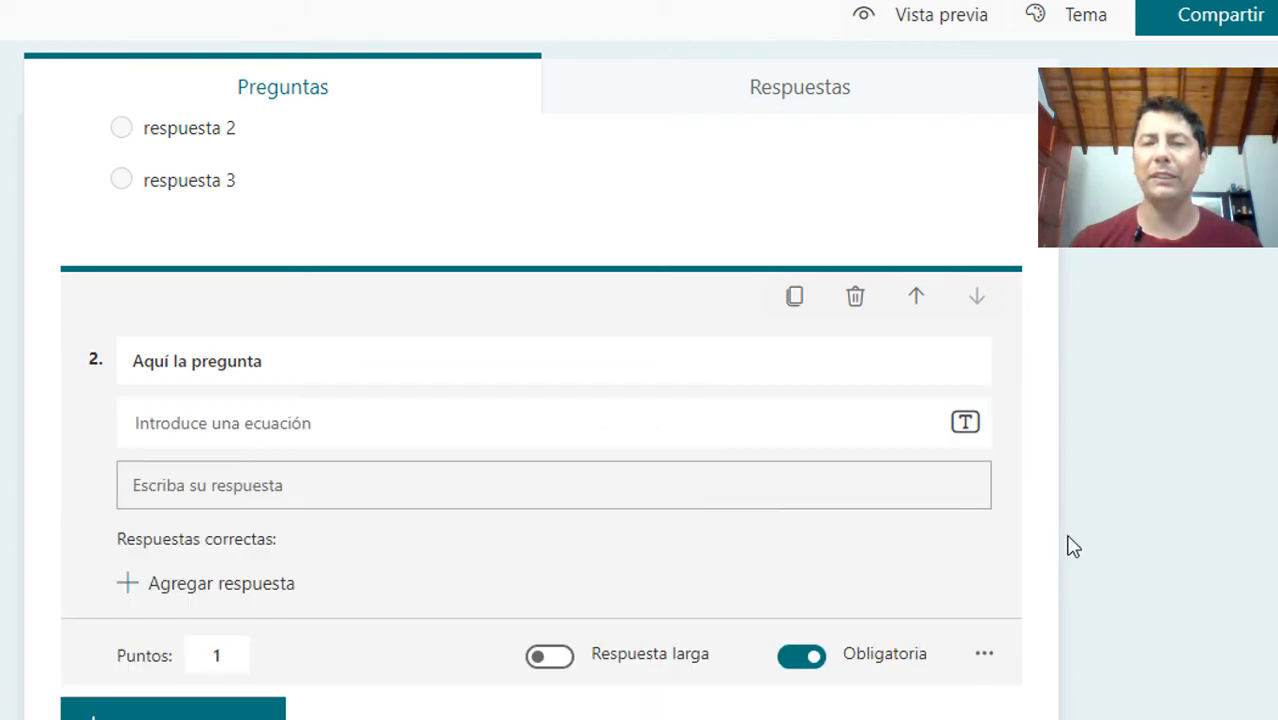
left_click(964, 425)
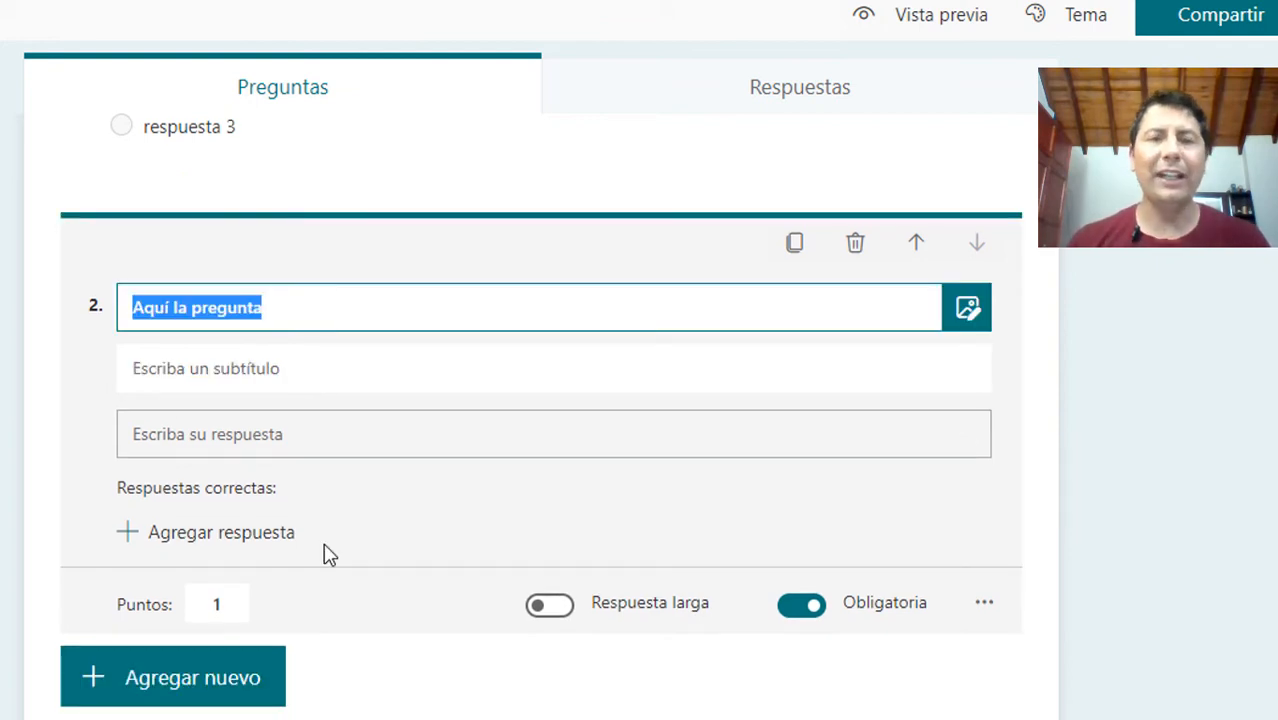
Add "Correcto" and "Posible correcta" as the correct answers of question 2.
left_click(236, 540)
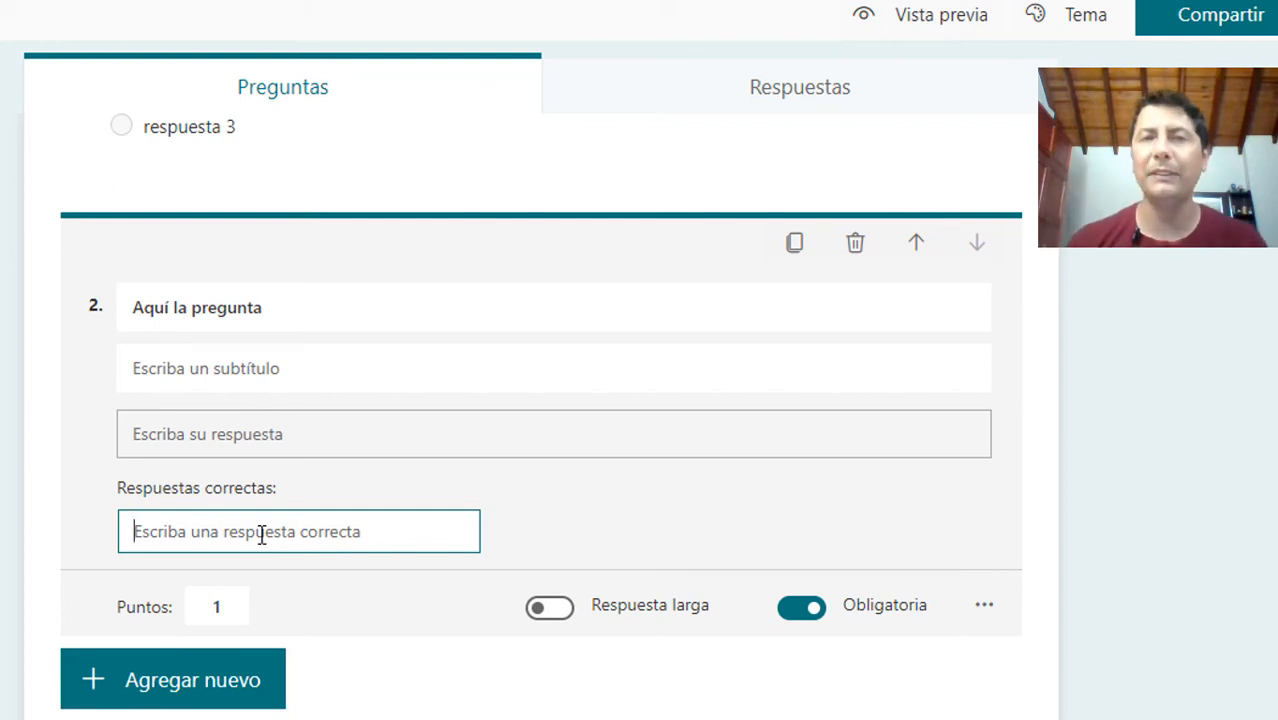
left_click(632, 541)
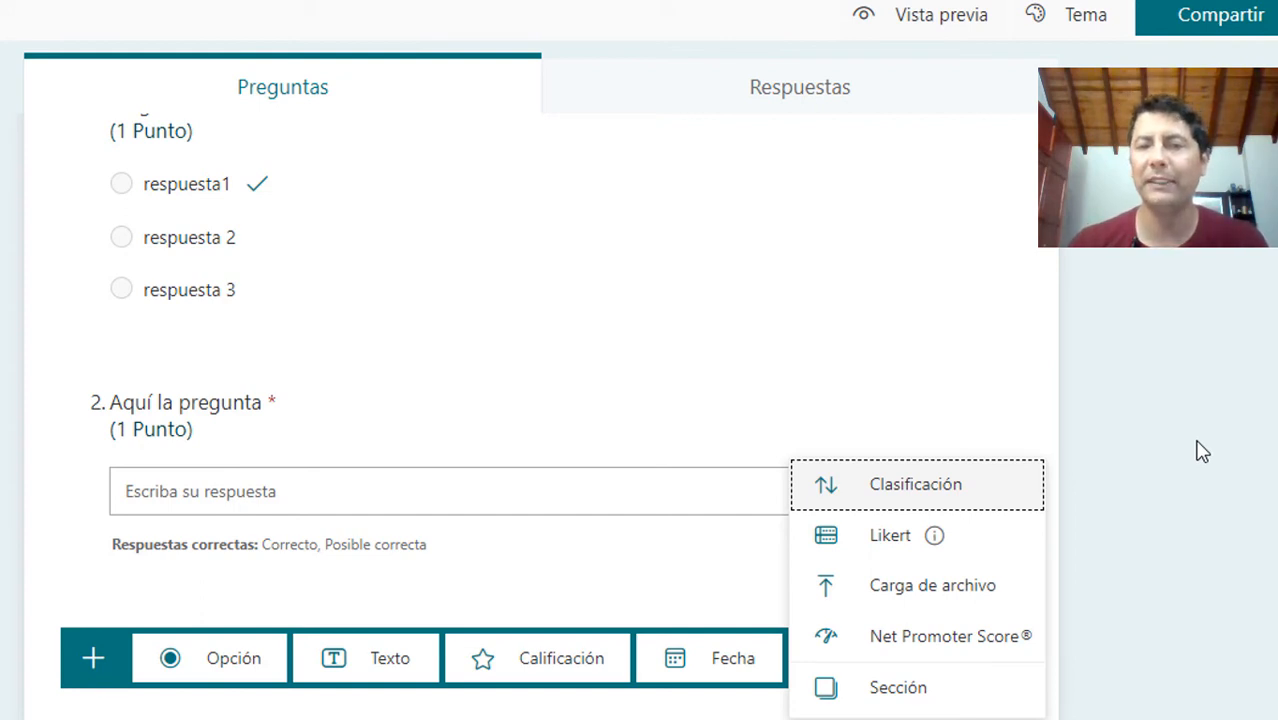
Check the image and video insertion options for question 2, leaving without inserting anything.
left_click(700, 497)
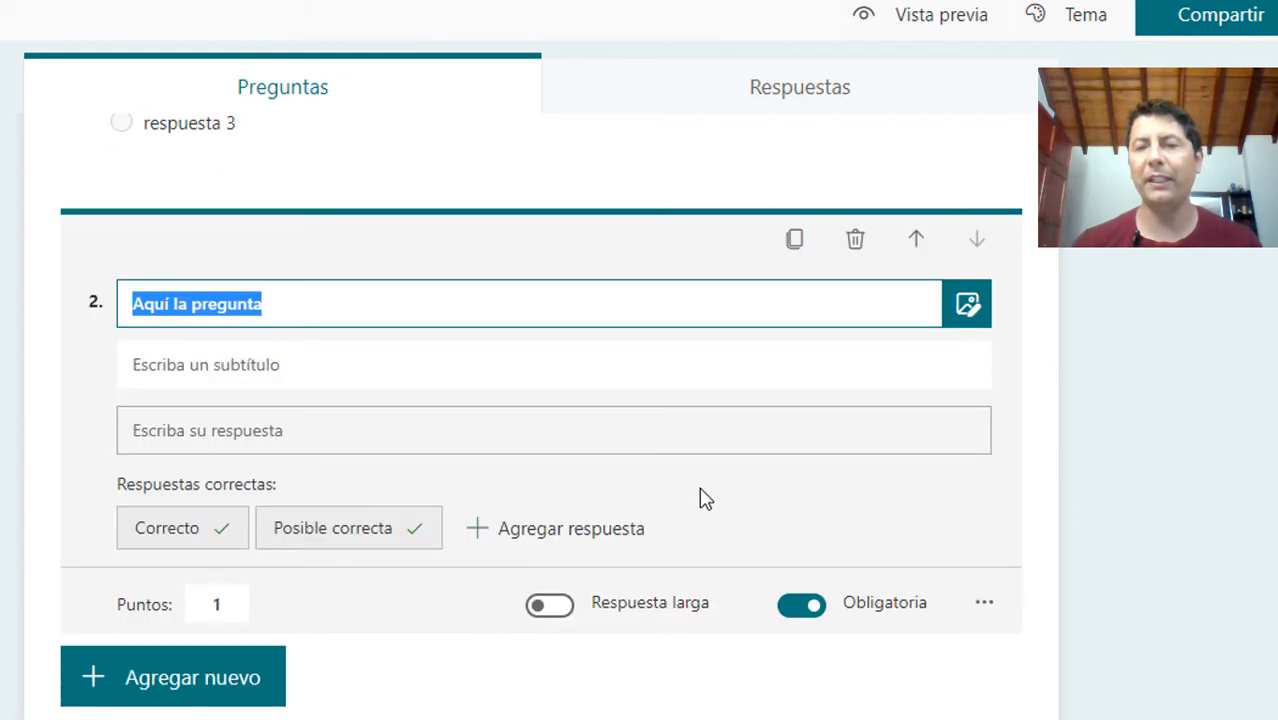
left_click(966, 310)
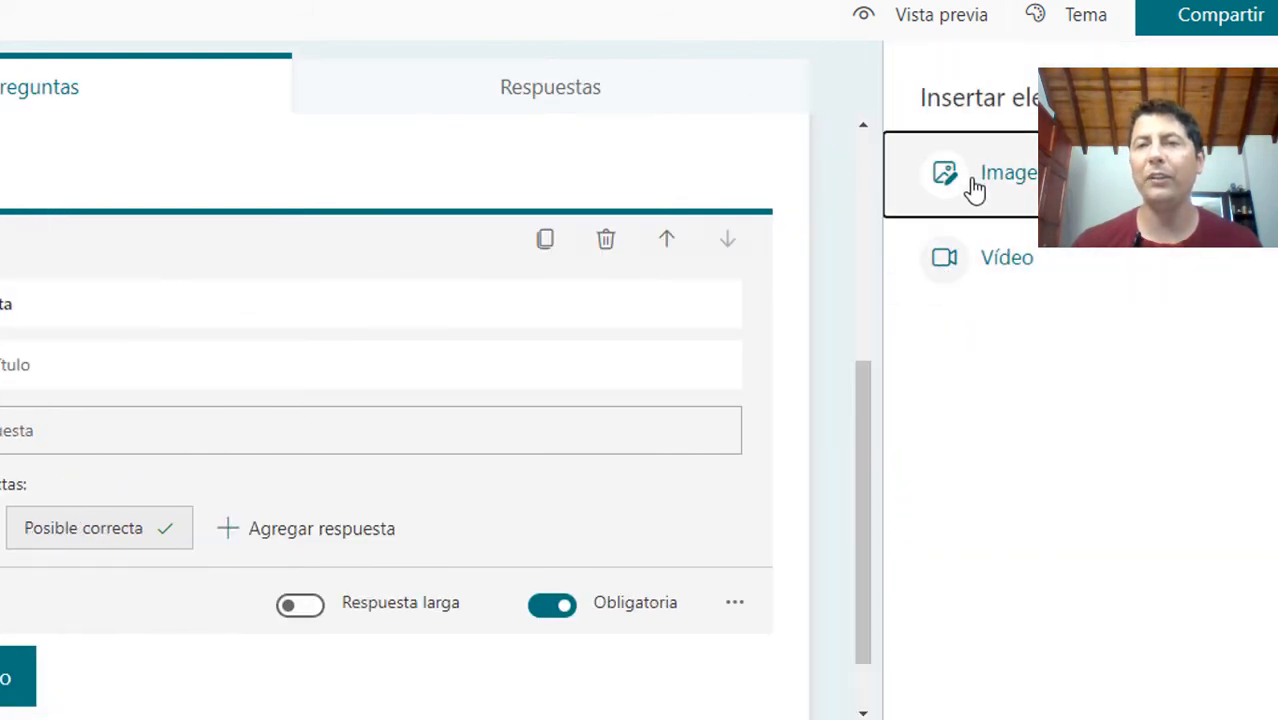
left_click(849, 270)
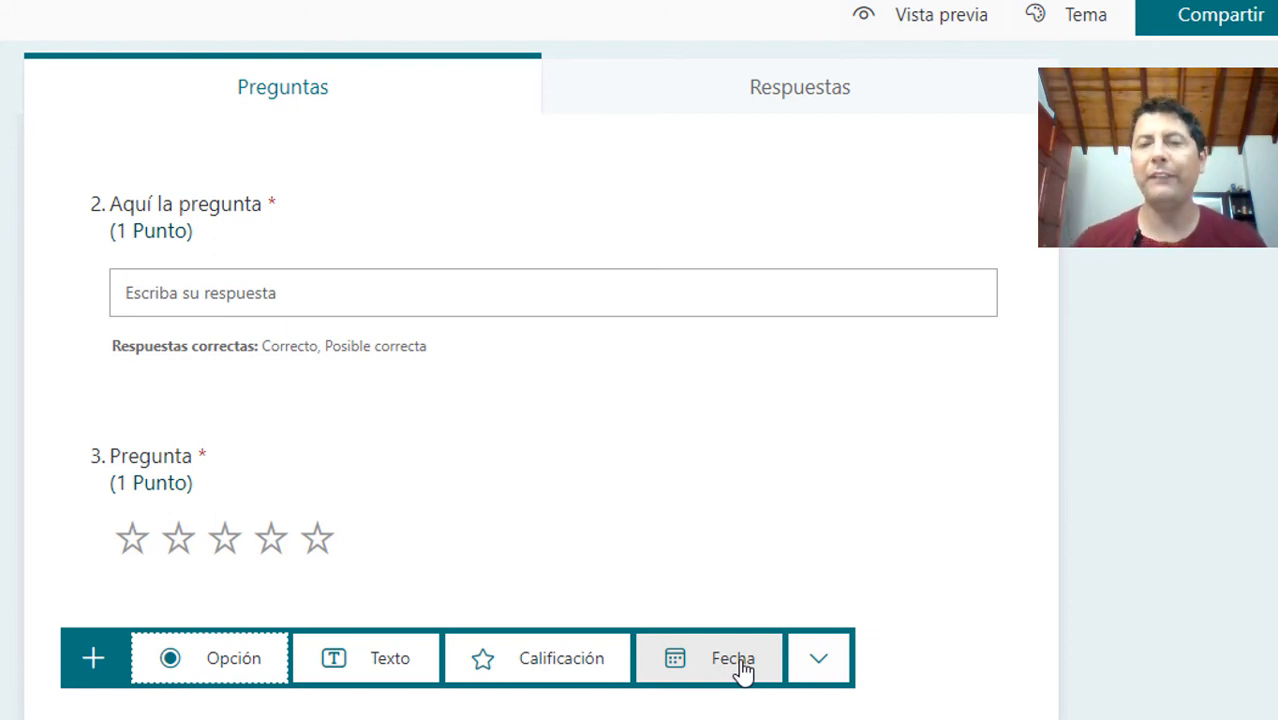
Add a date question reading "Fecha de nacimiento de x personaje" as question 4.
left_click(743, 662)
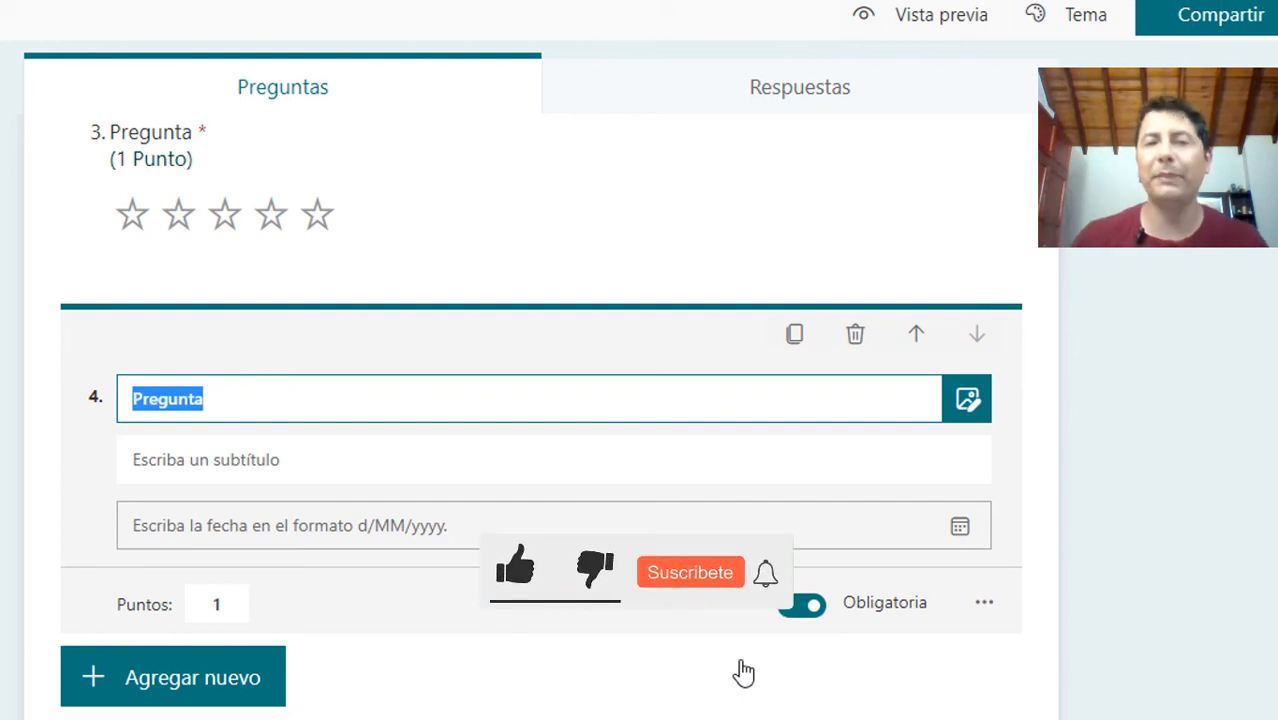
type("Fecha de nacimiento de x personaje")
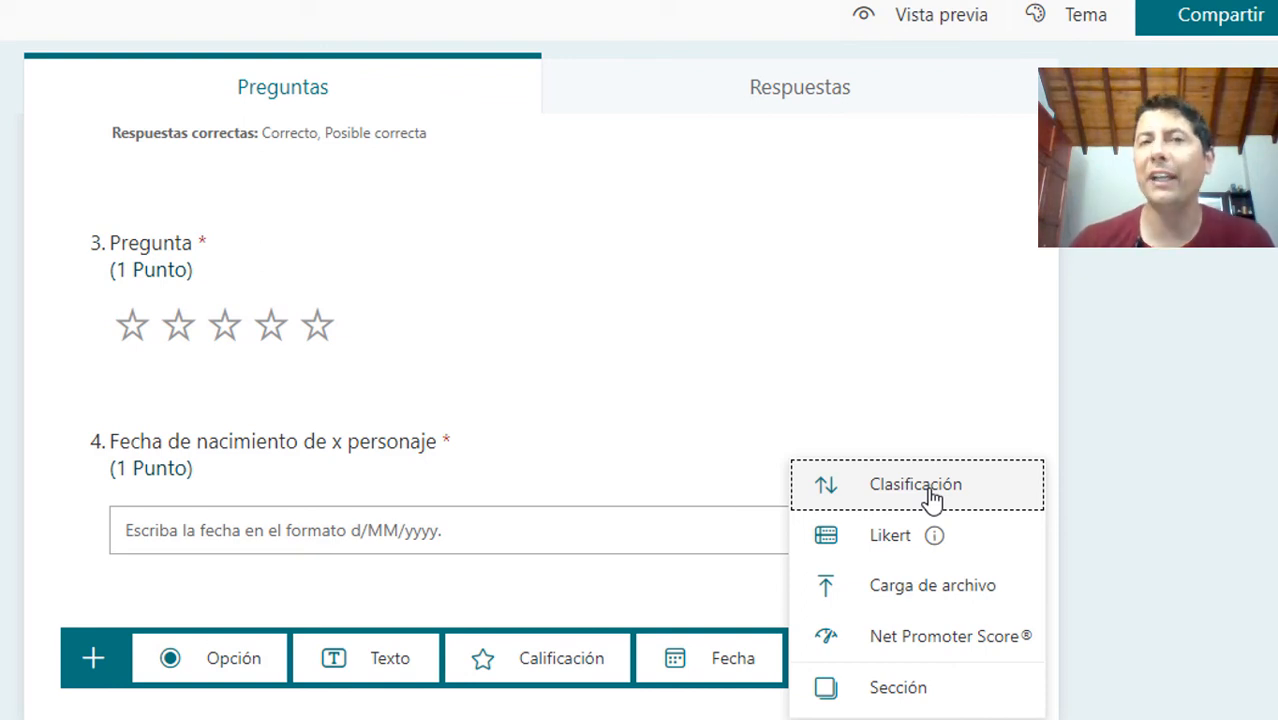
Add a ranking question reading "Ordene de mayor a menor" as question 5 and give it a fourth option.
left_click(915, 486)
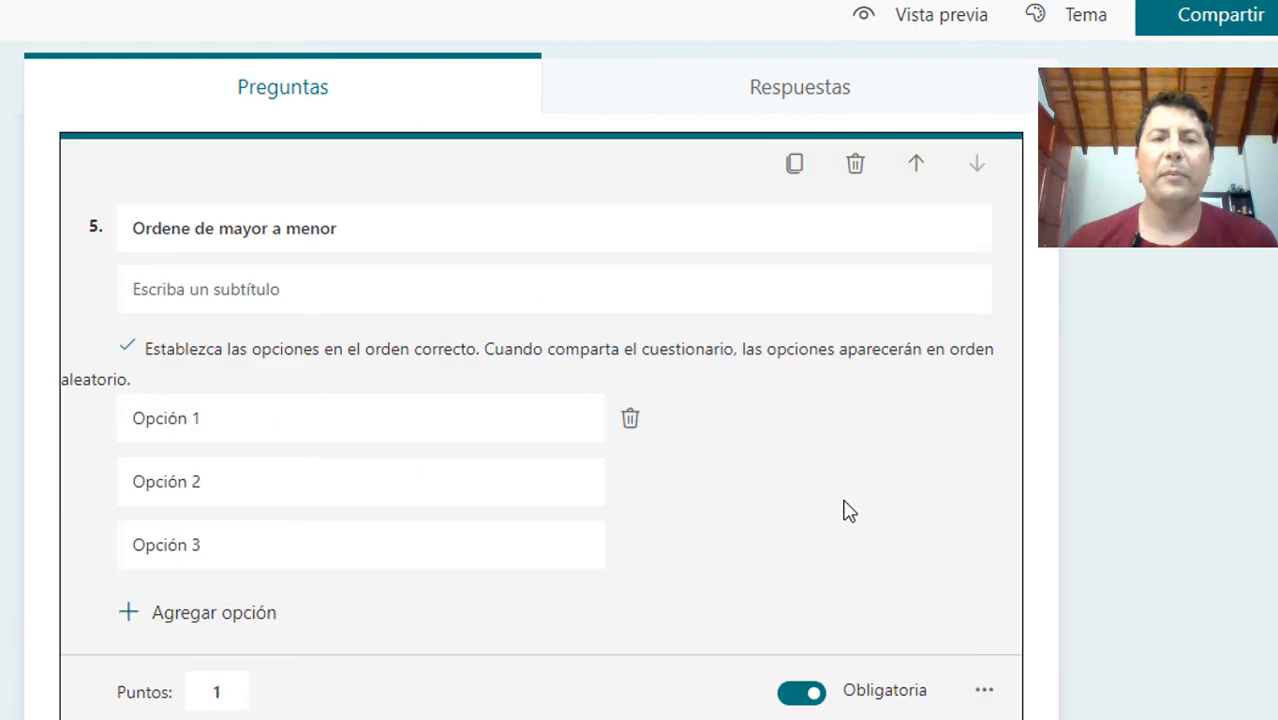
left_click(342, 431)
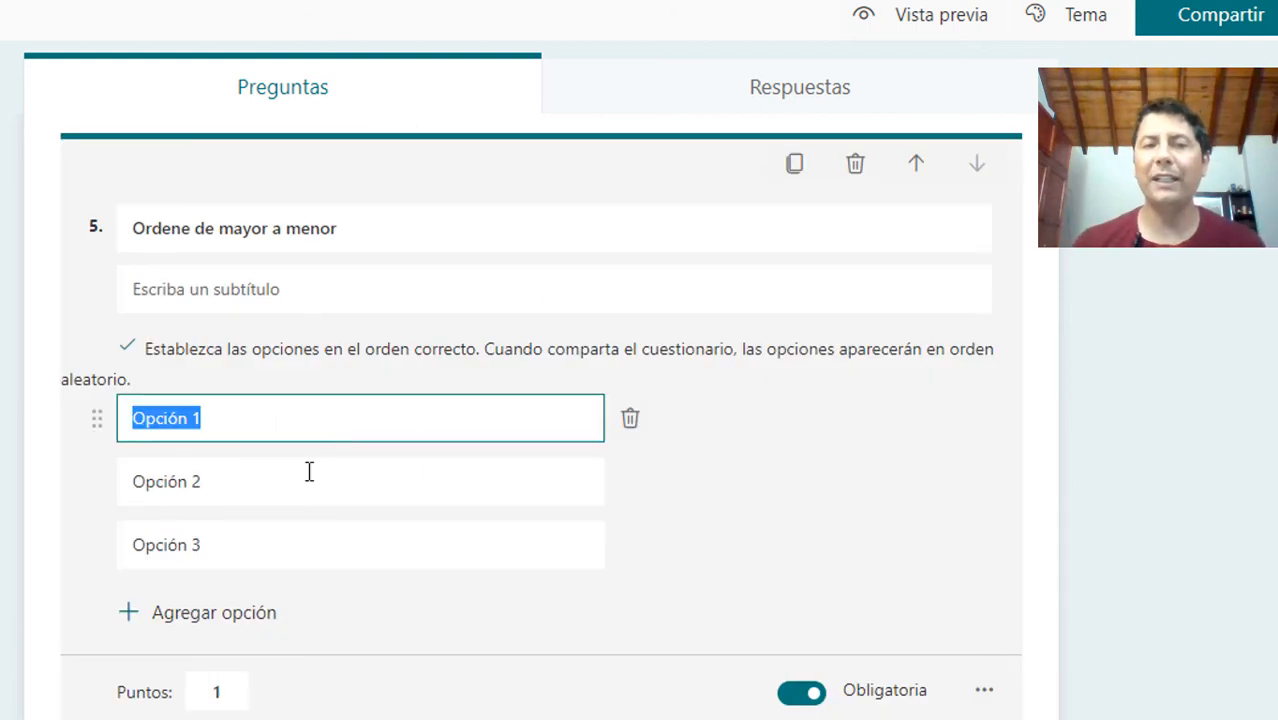
left_click(286, 494)
left_click(268, 548)
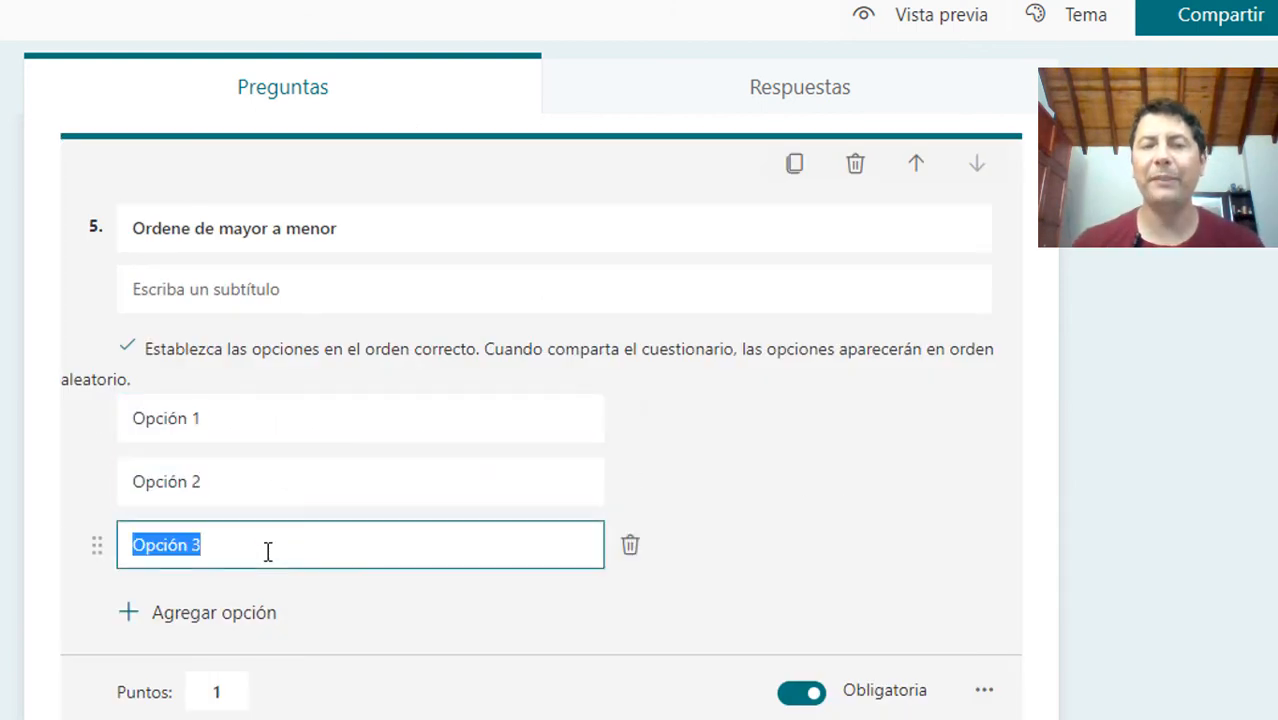
left_click(212, 614)
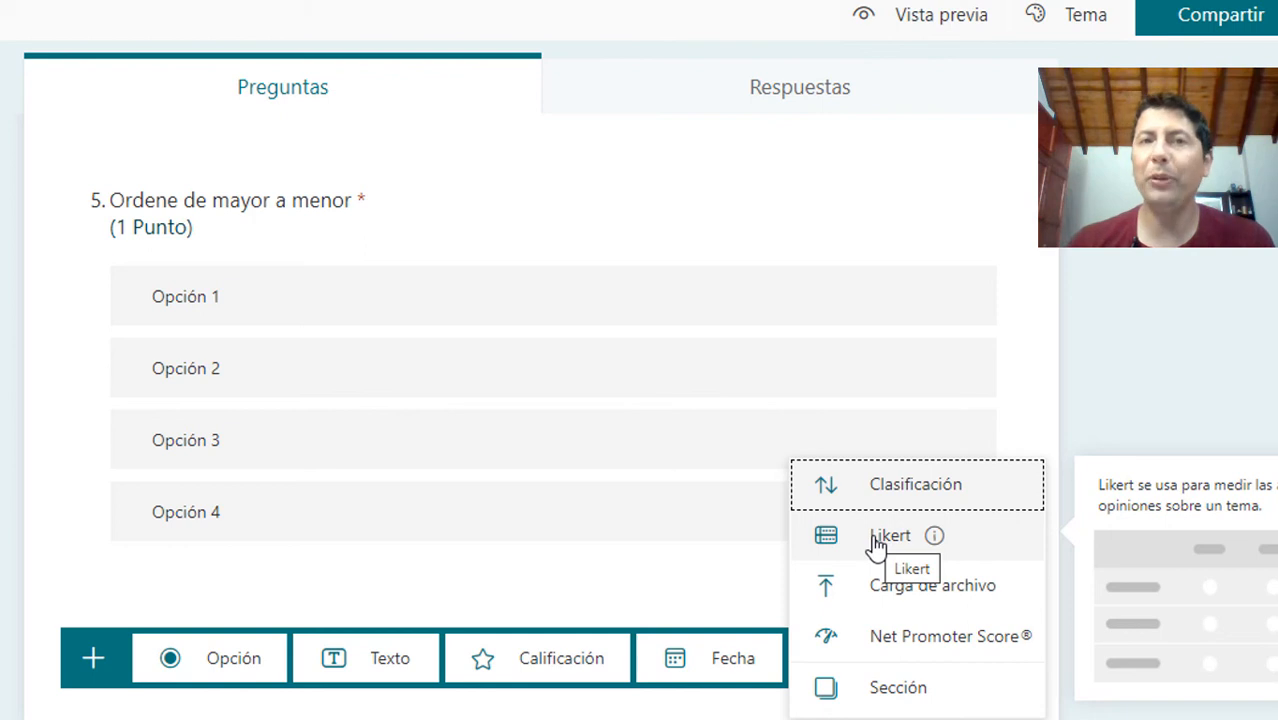
Add a Likert question as question 6 and a file upload question as question 7, accepting the new OneDrive folder.
left_click(876, 540)
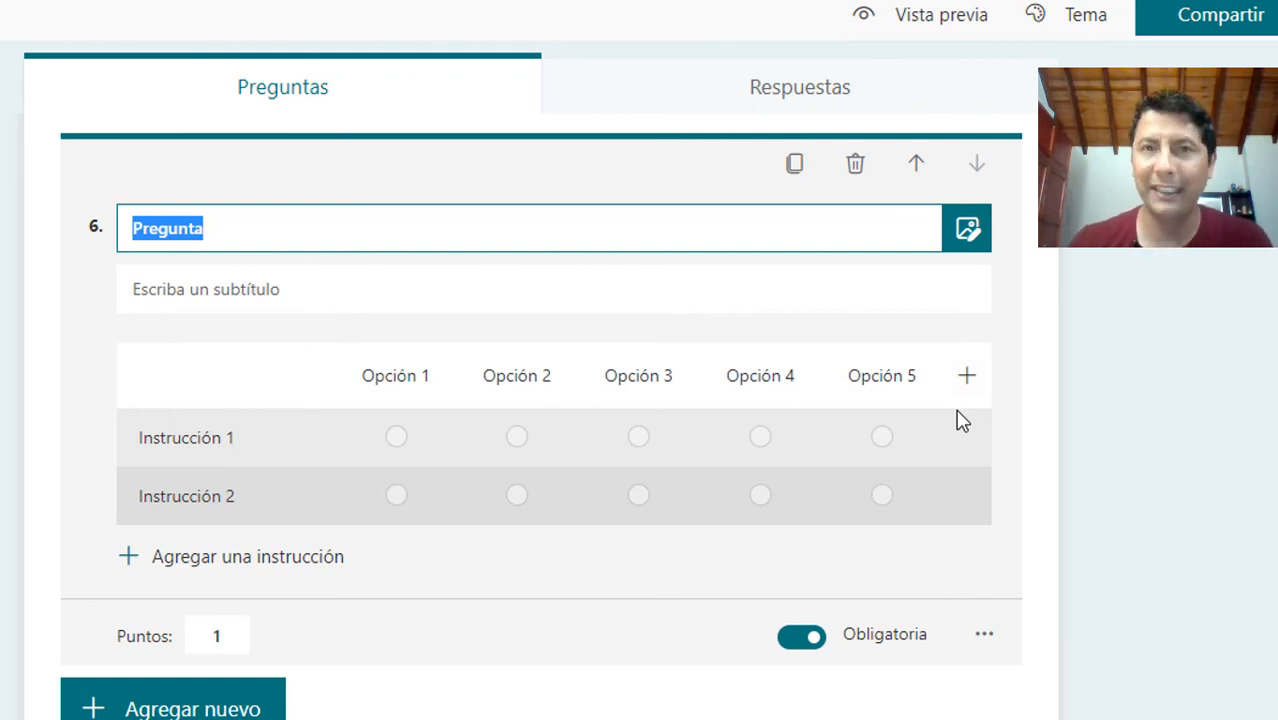
left_click(173, 708)
left_click(815, 658)
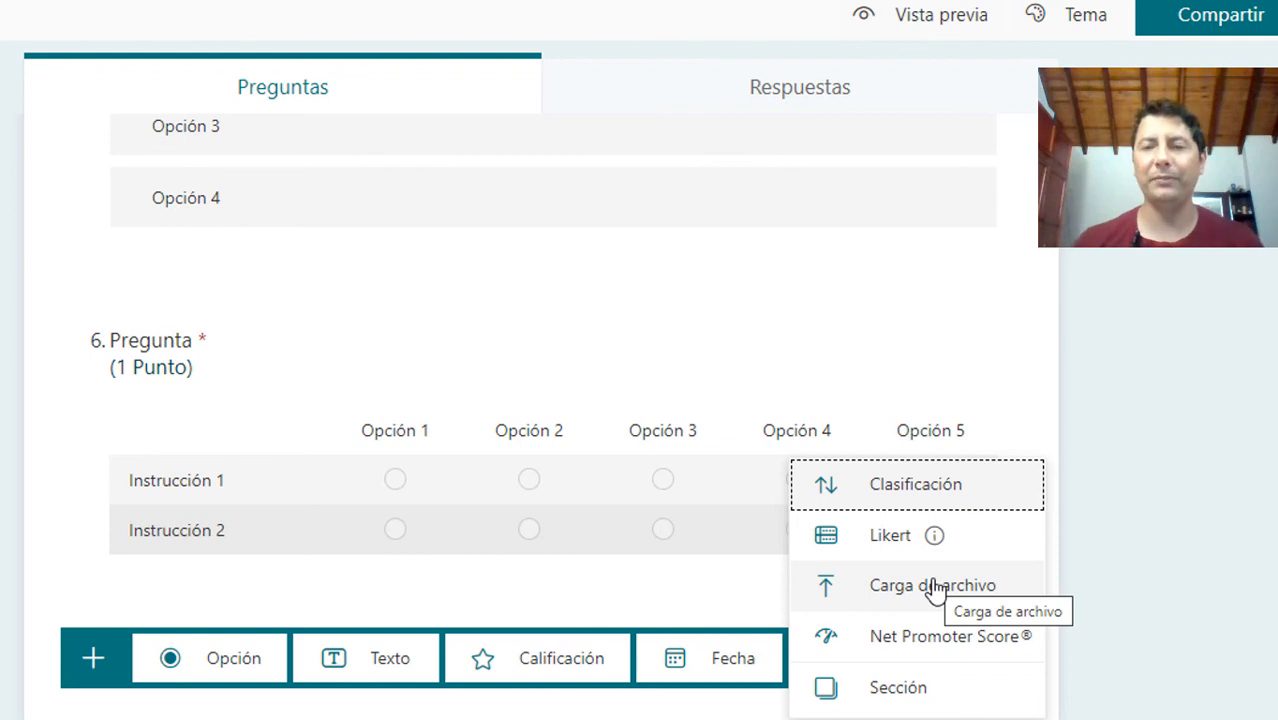
left_click(933, 586)
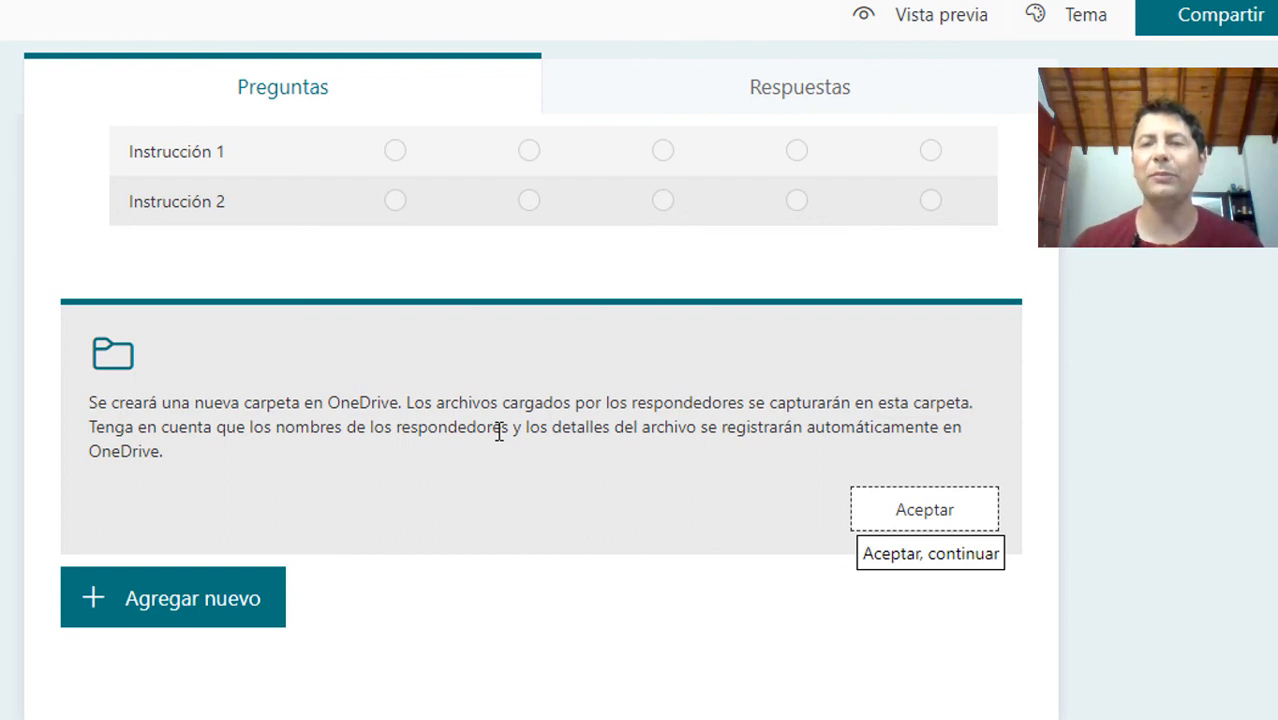
left_click(927, 522)
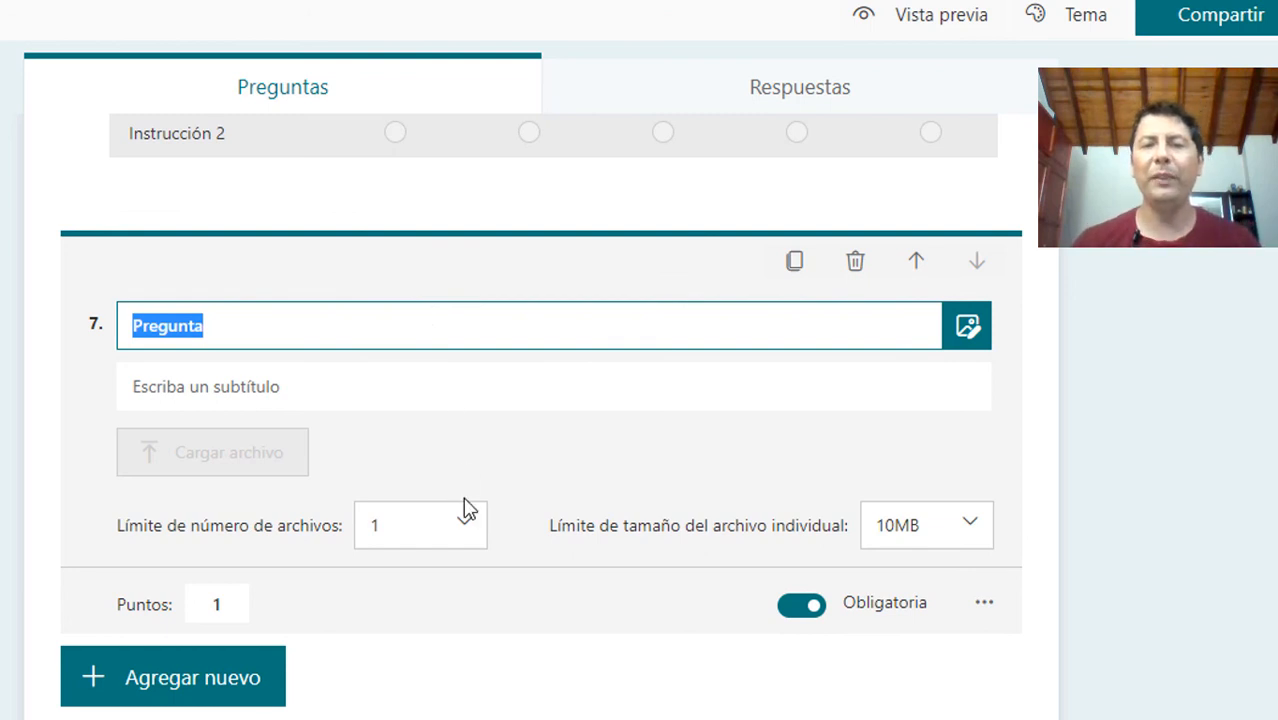
Review question 7's limits on number of files and individual file size, keeping 1 file and 10MB.
left_click(464, 525)
left_click(466, 531)
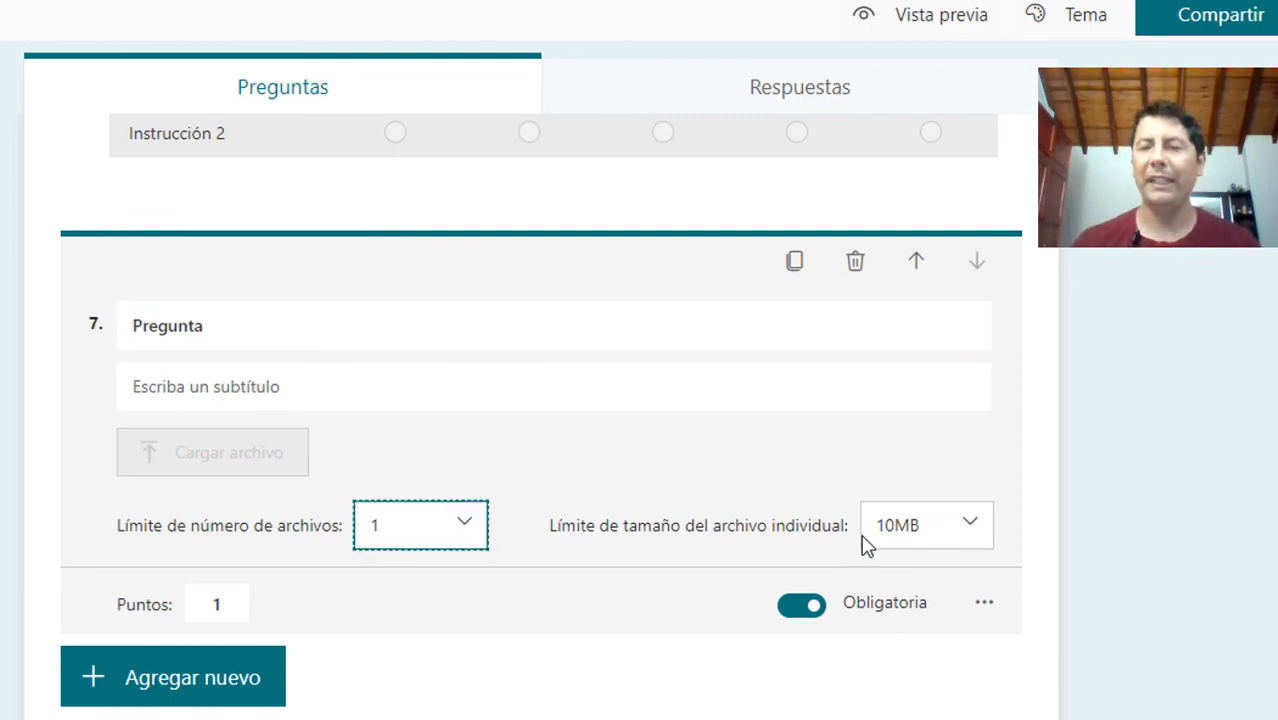
left_click(973, 531)
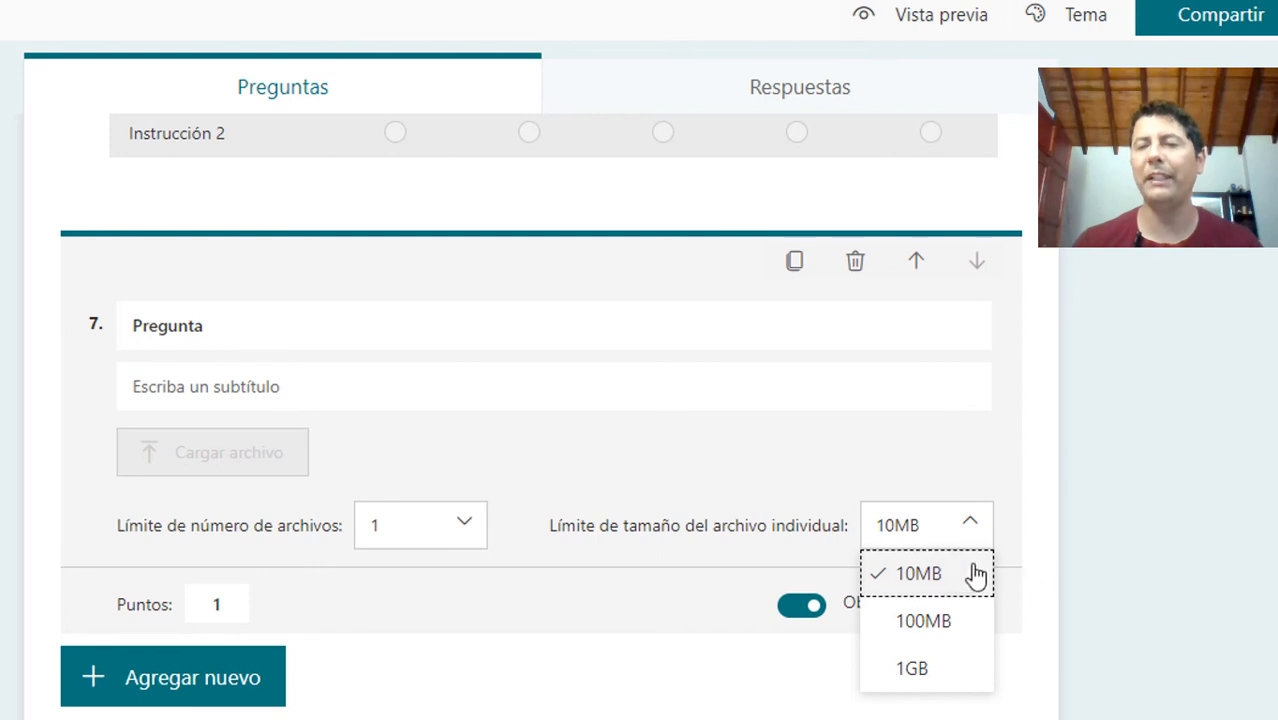
left_click(935, 590)
left_click(1138, 506)
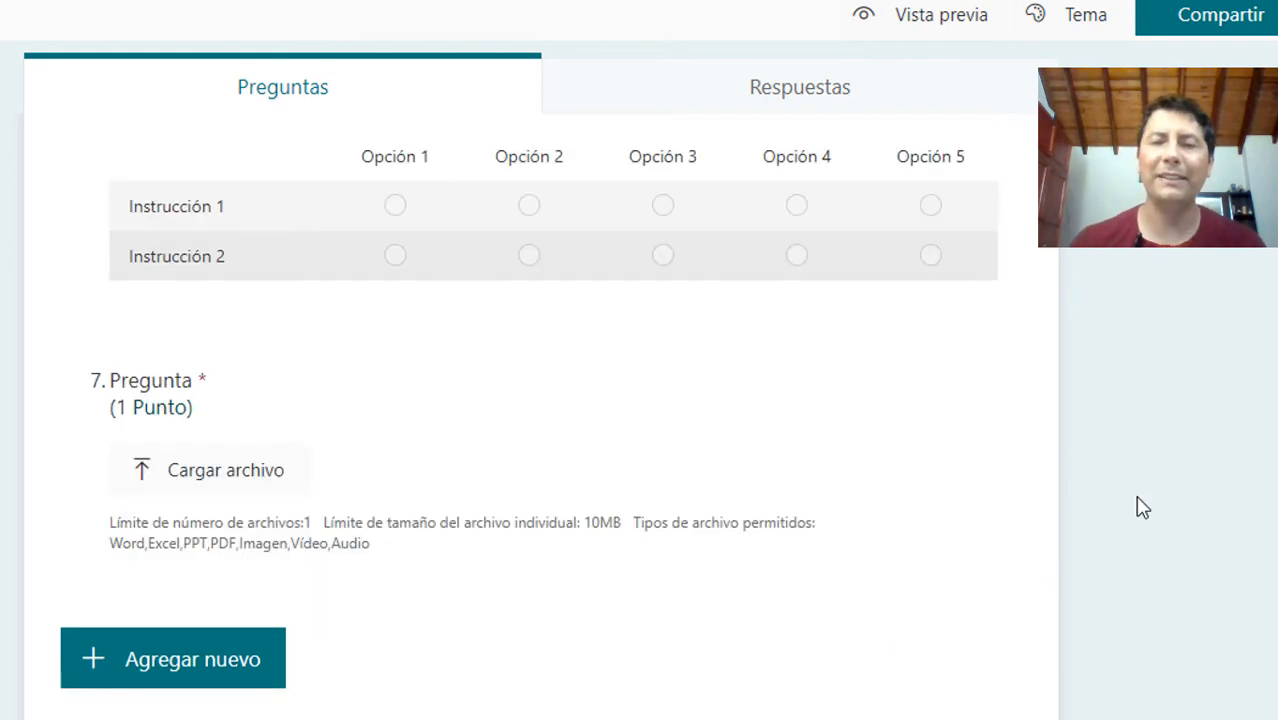
Turn on the file type setting for question 7 and reopen the question for editing.
left_click(579, 451)
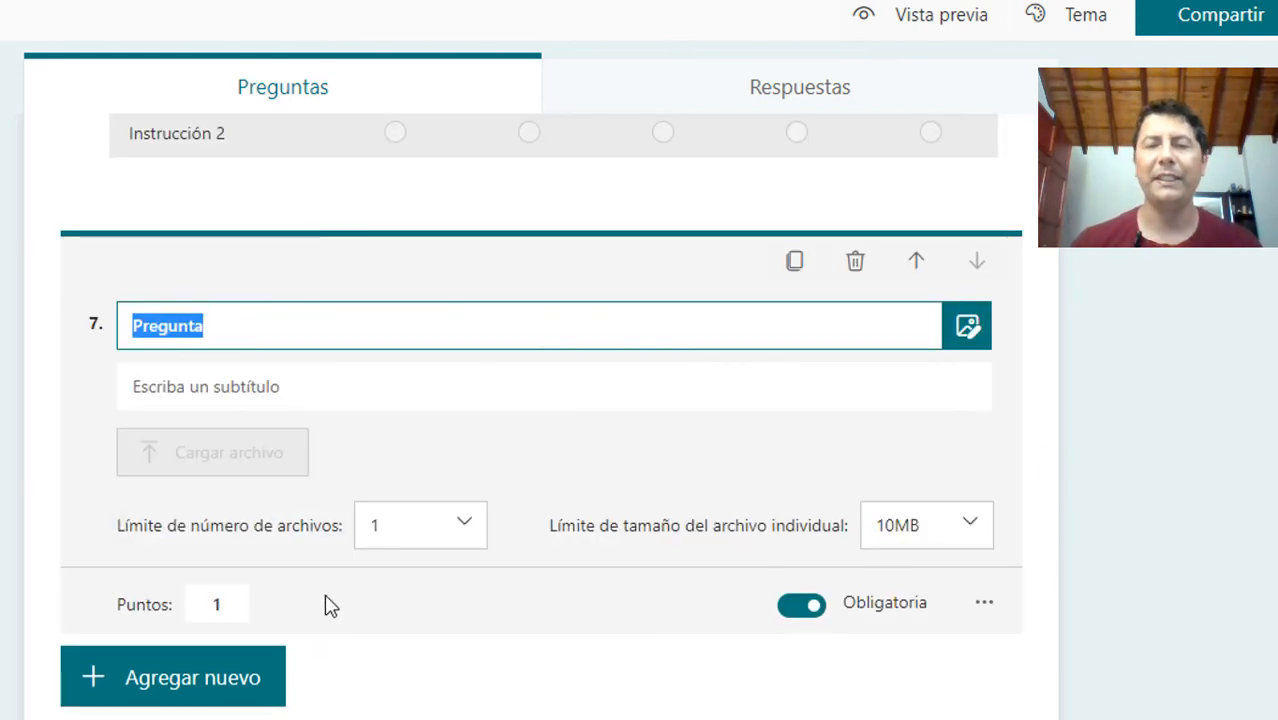
left_click(245, 604)
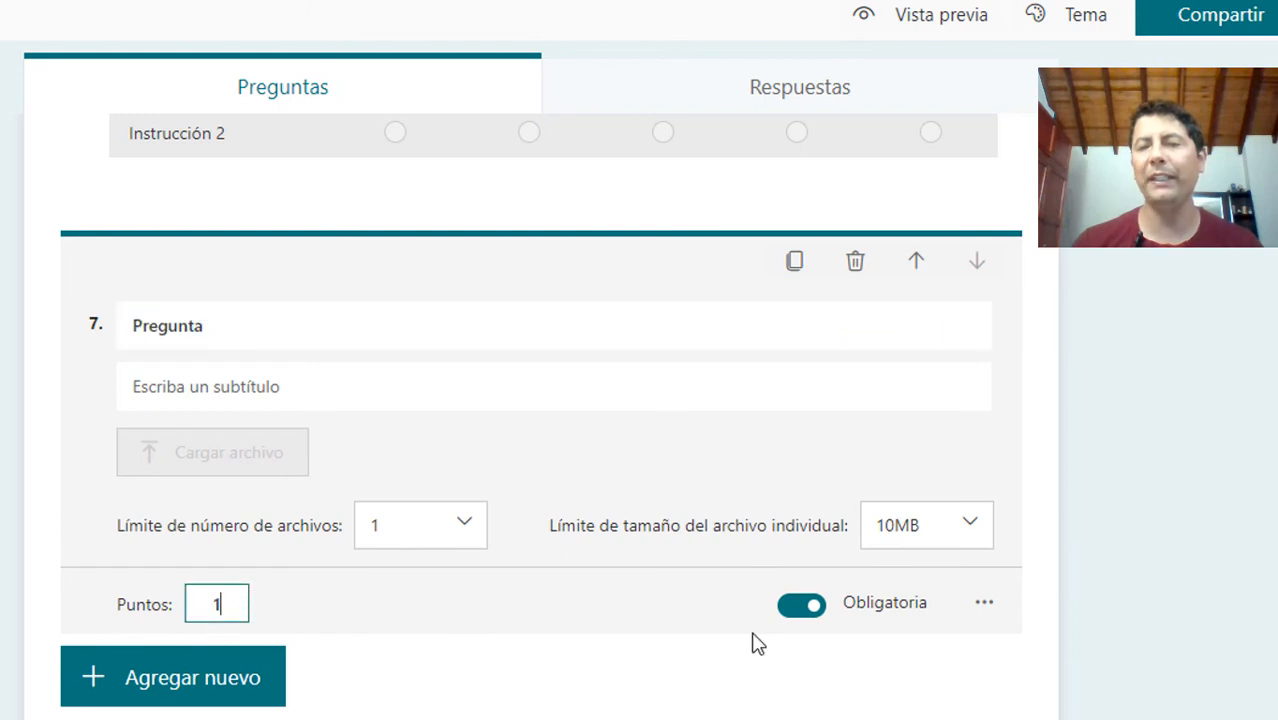
left_click(984, 610)
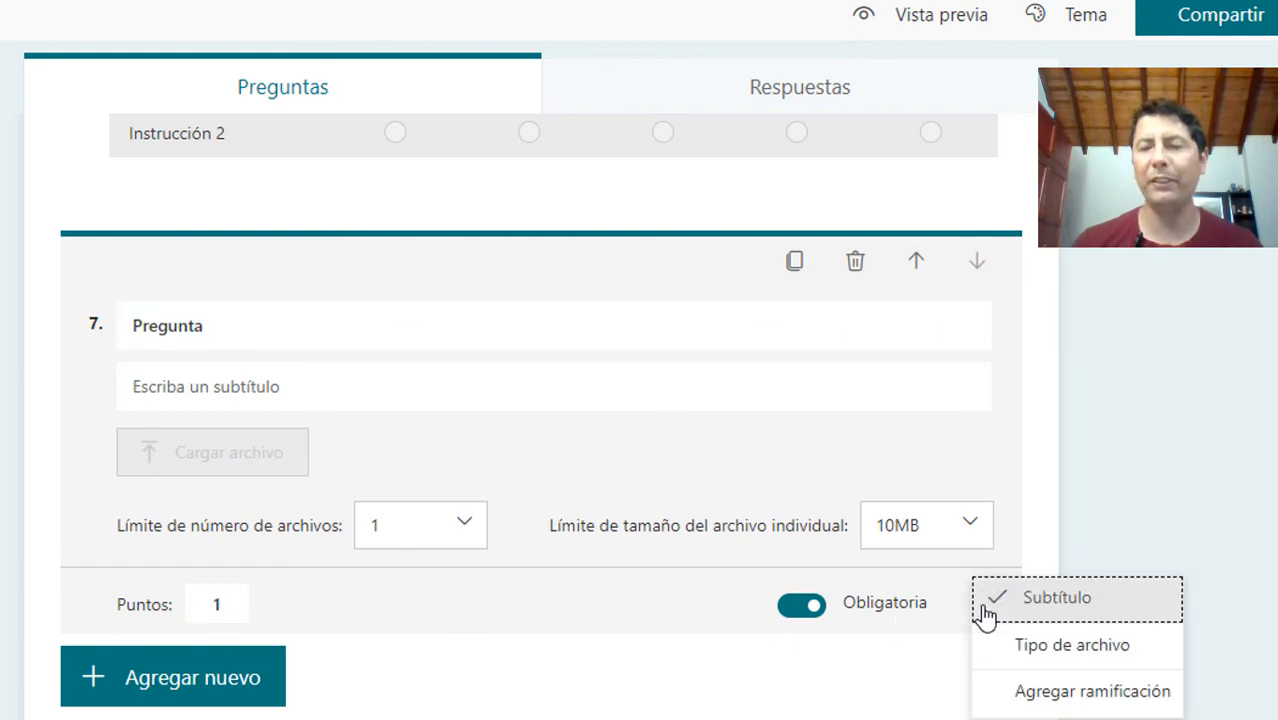
left_click(1060, 648)
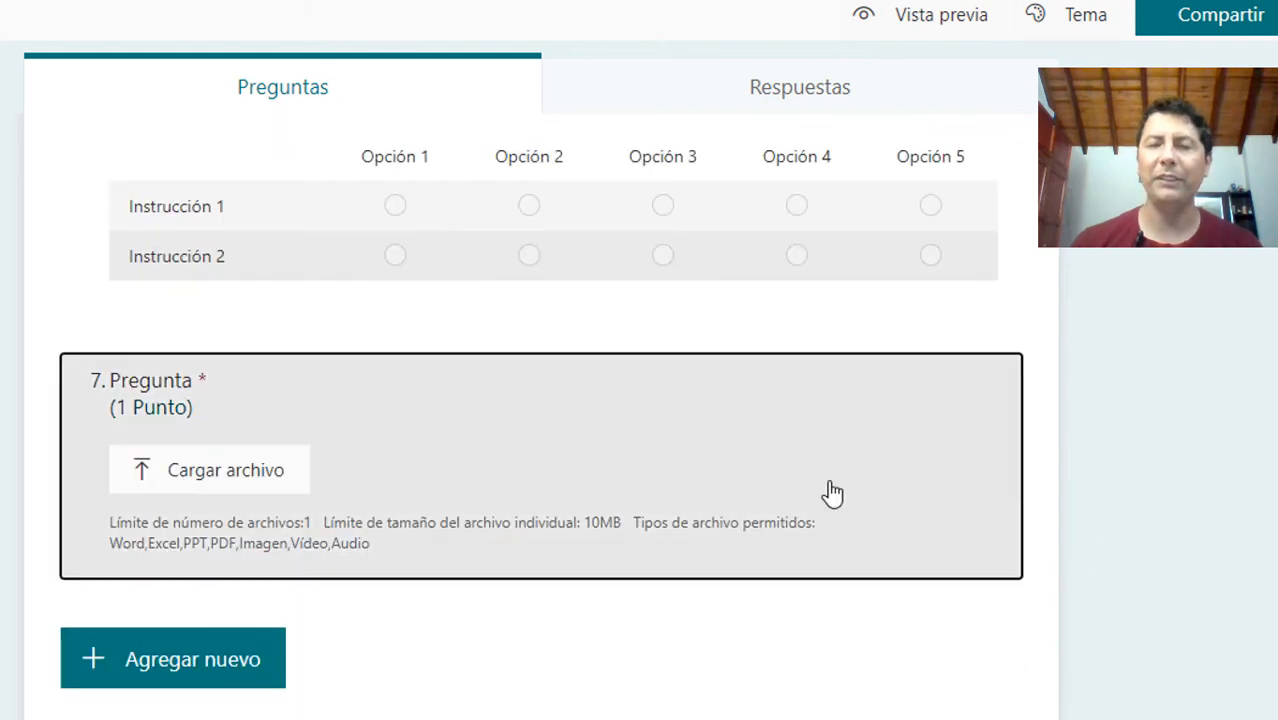
left_click(827, 491)
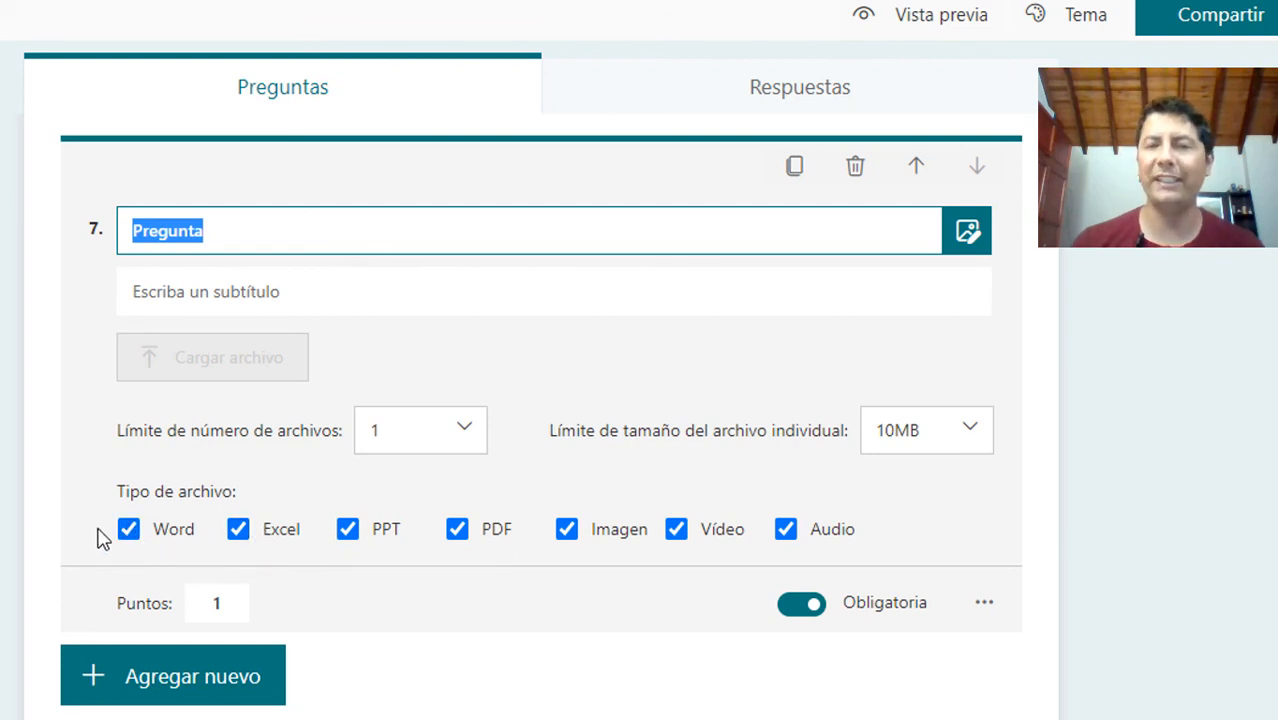
Allow only Word files in question 7 by excluding Excel, PPT, PDF, image, video and audio.
left_click(238, 535)
left_click(355, 535)
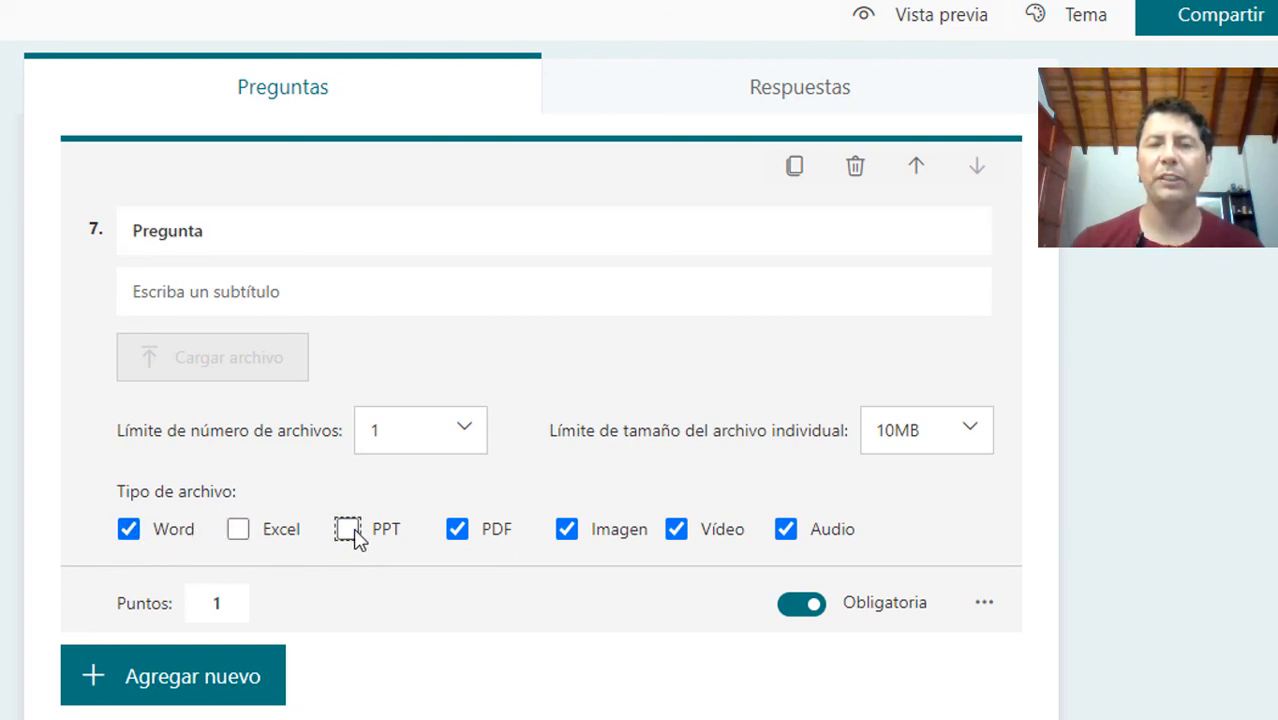
left_click(456, 533)
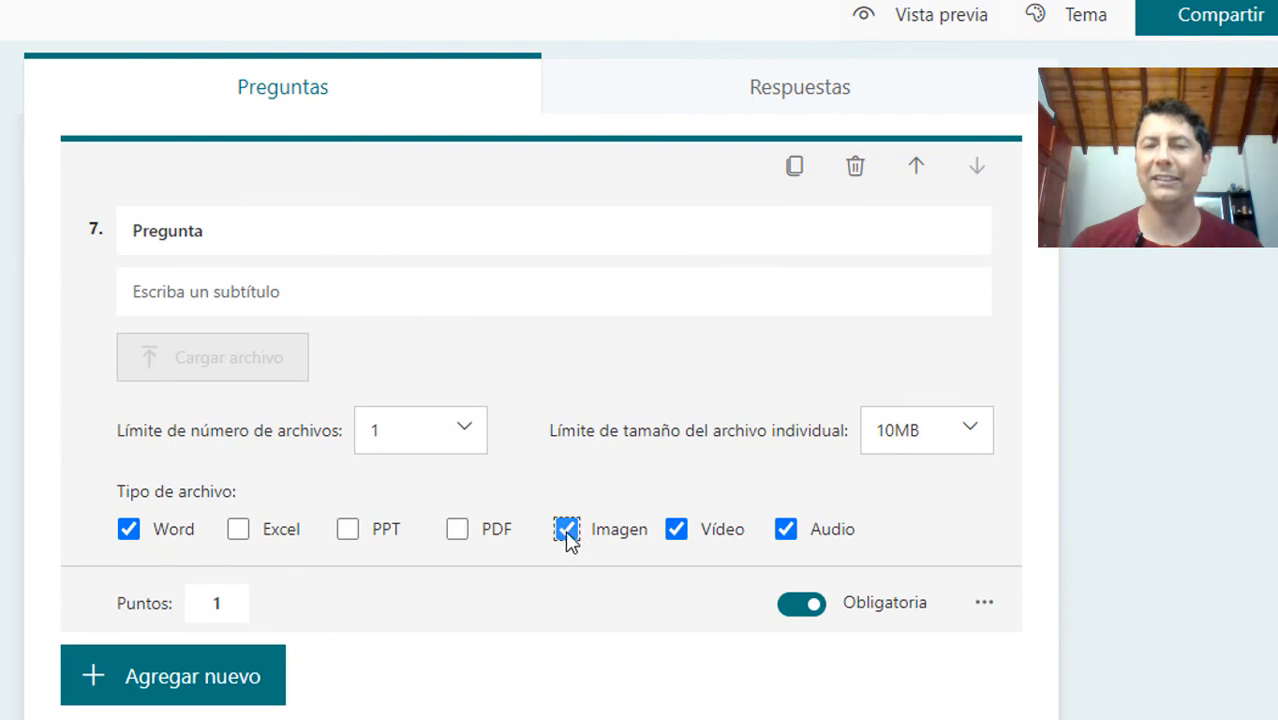
left_click(567, 533)
left_click(678, 533)
left_click(787, 535)
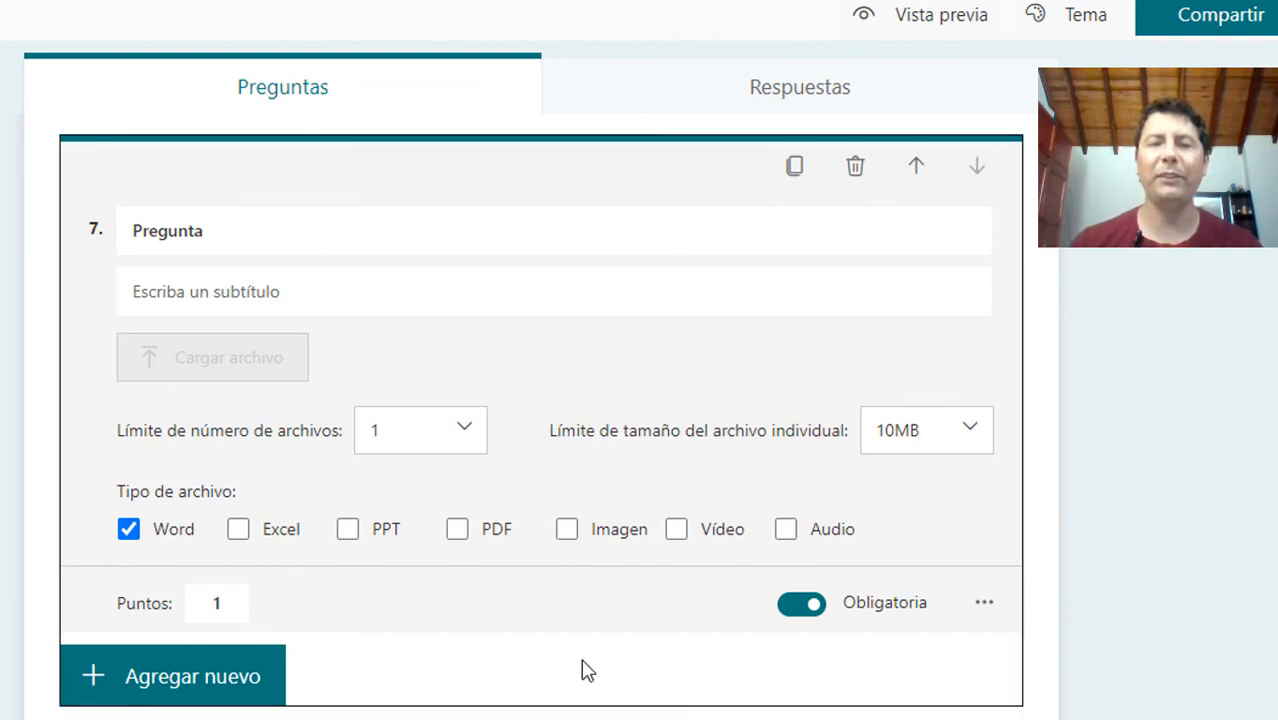
left_click(1158, 572)
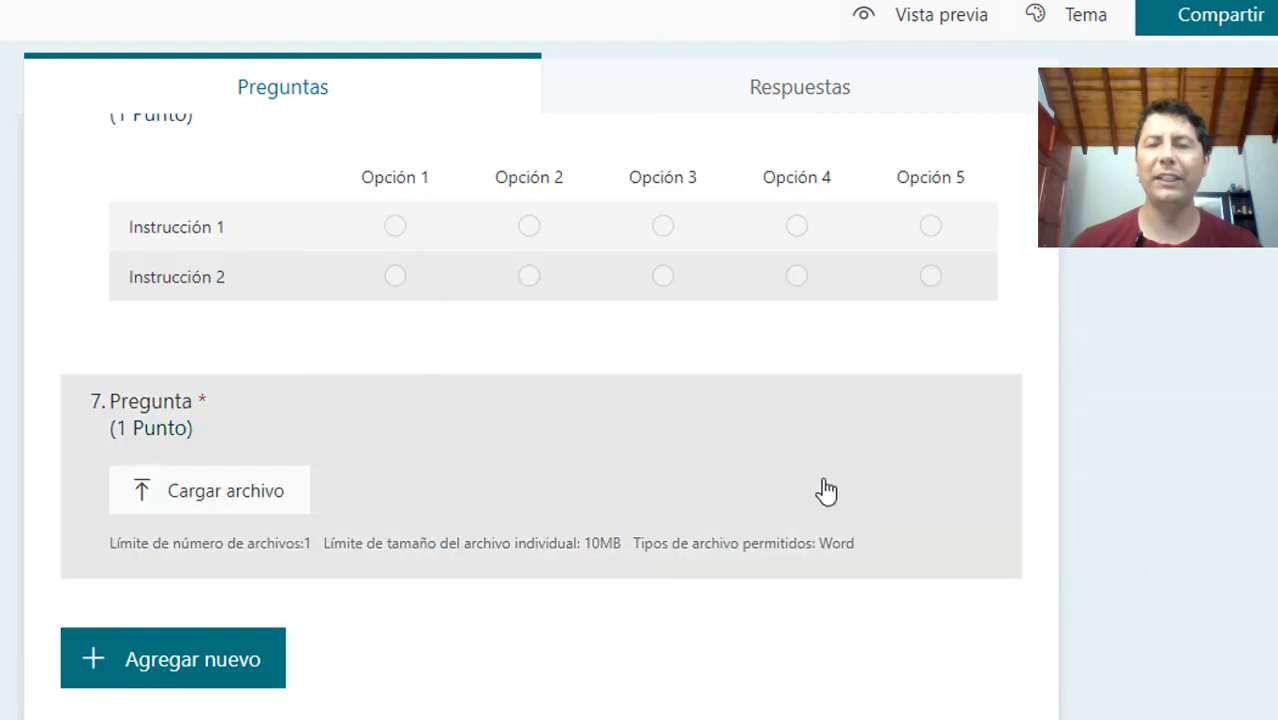